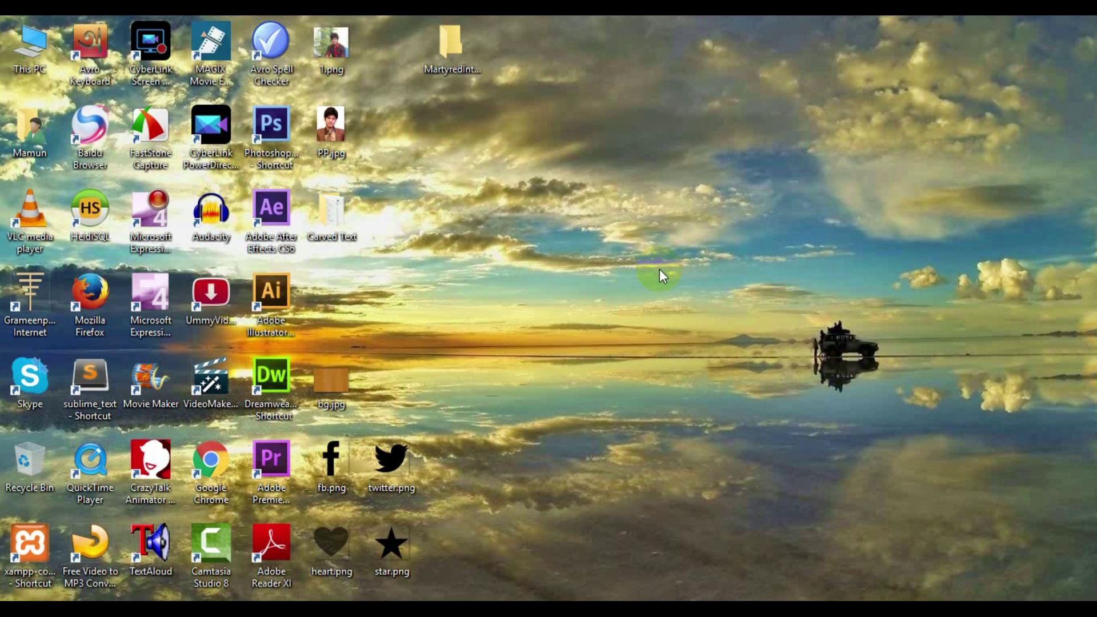
# Launch Photoshop and open the wood texture bg.jpg from the Desktop at 100% view
pyautogui.press('p')
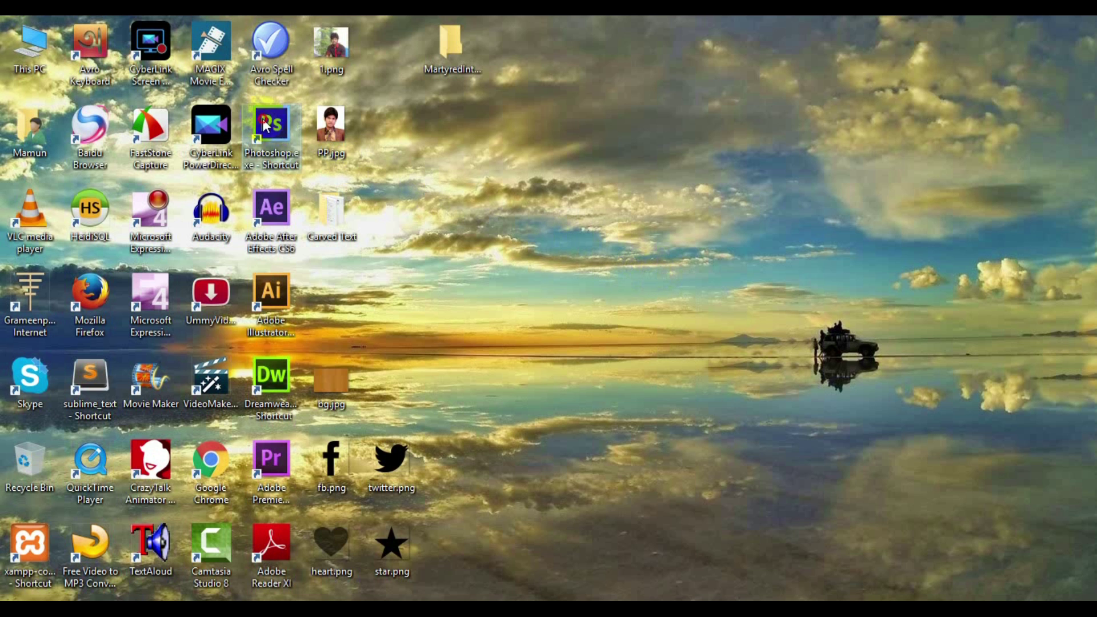
pyautogui.press('Return')
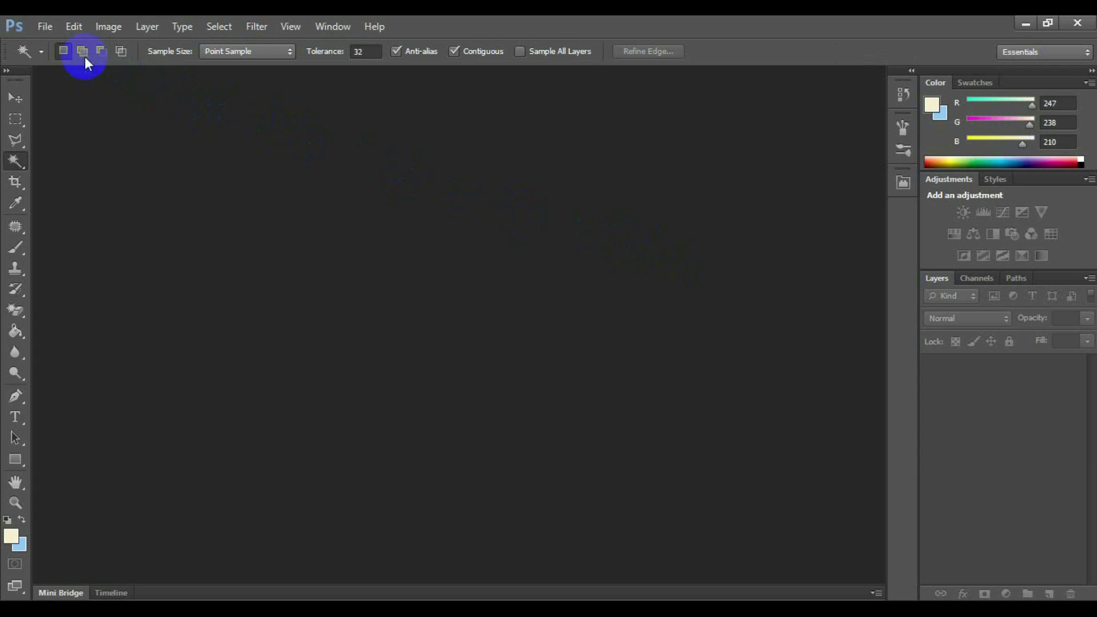
pyautogui.click(44, 26)
pyautogui.click(62, 53)
pyautogui.click(272, 171)
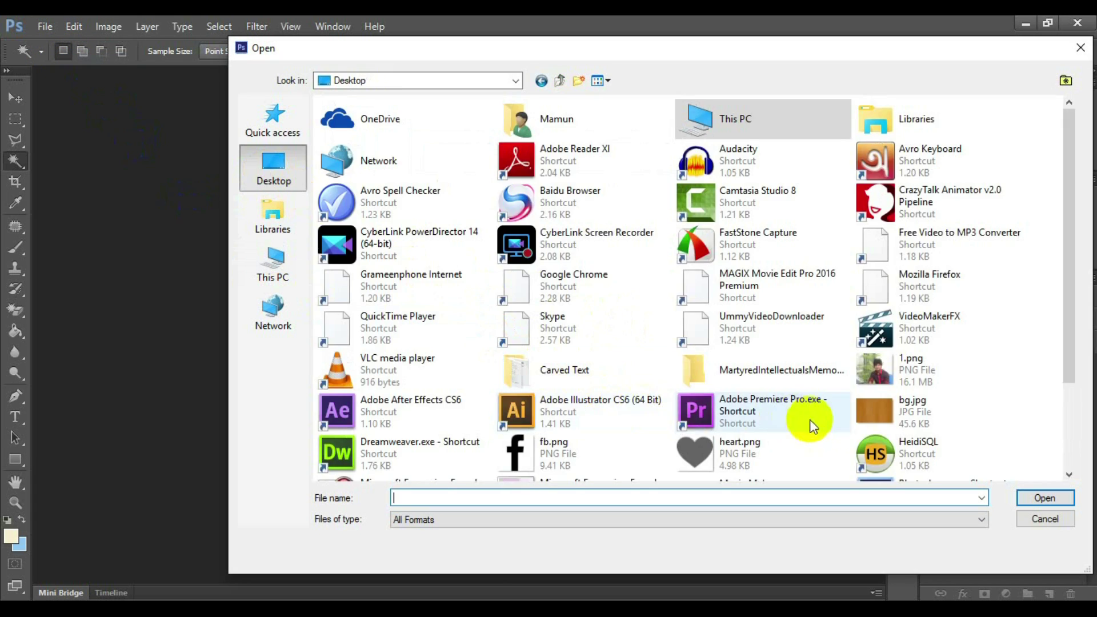
pyautogui.doubleClick(810, 419)
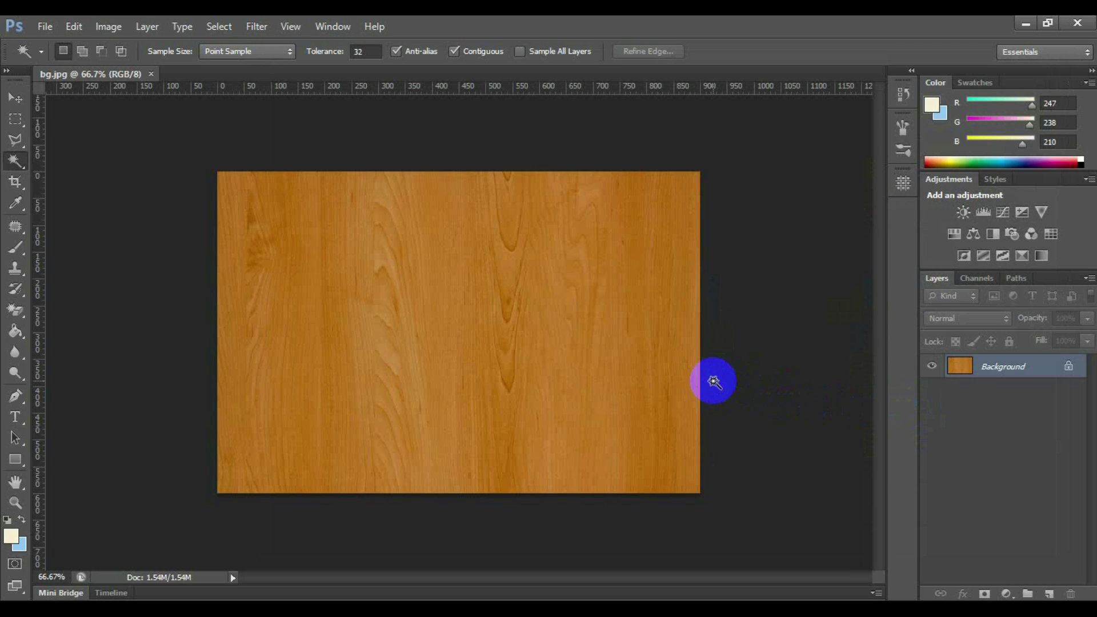
pyautogui.hotkey('ctrl', '1')
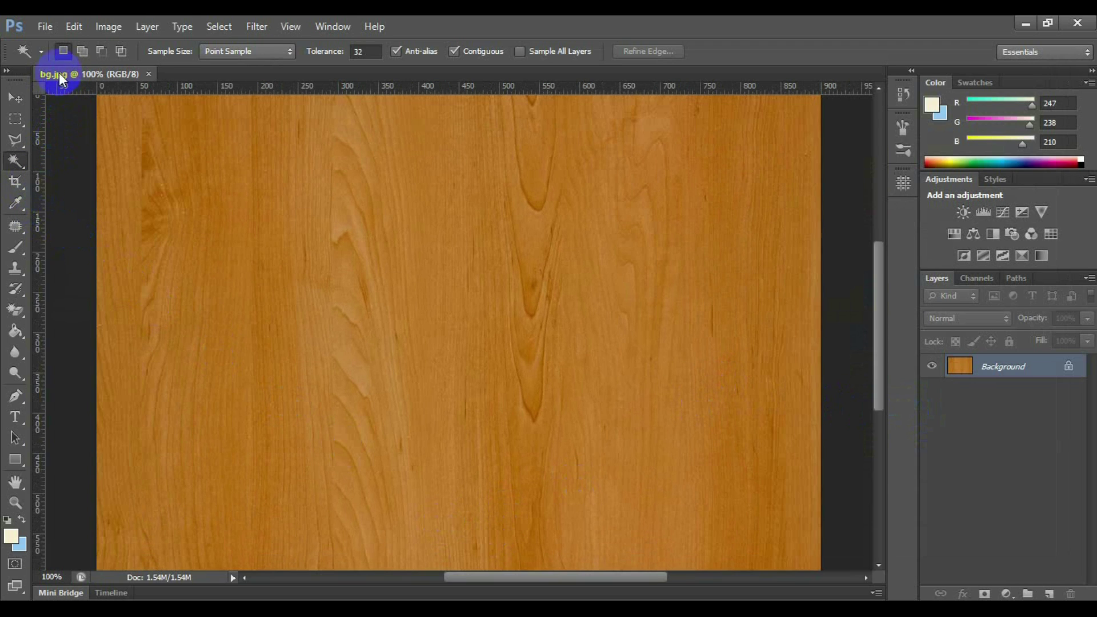
# Open twitter.png and drag the bird onto the bg.jpg document as Layer 1
pyautogui.click(49, 27)
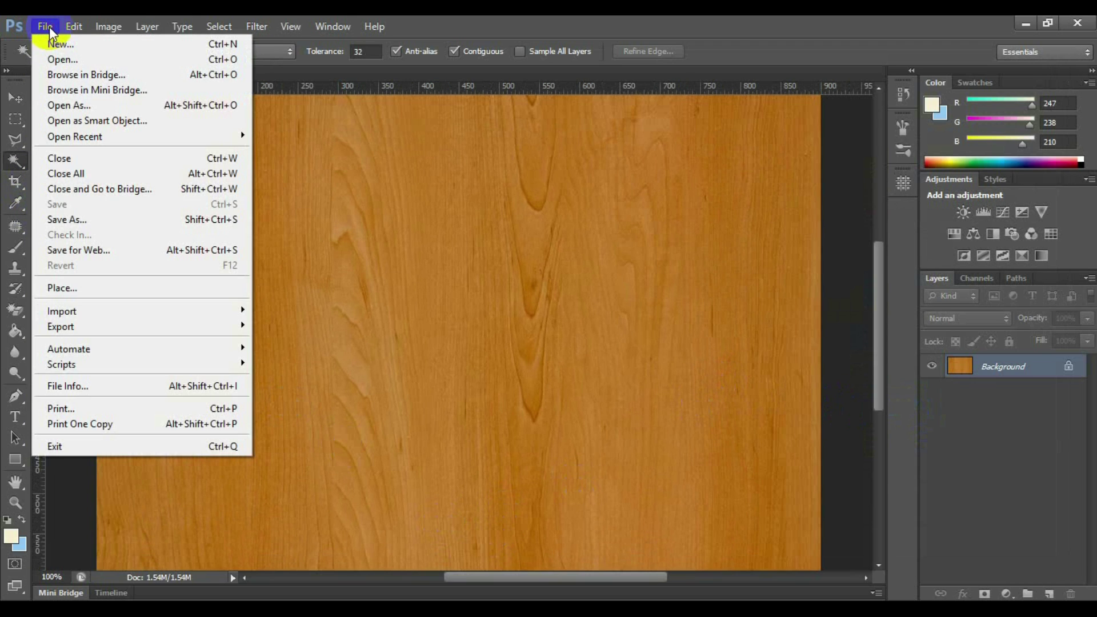
pyautogui.click(64, 59)
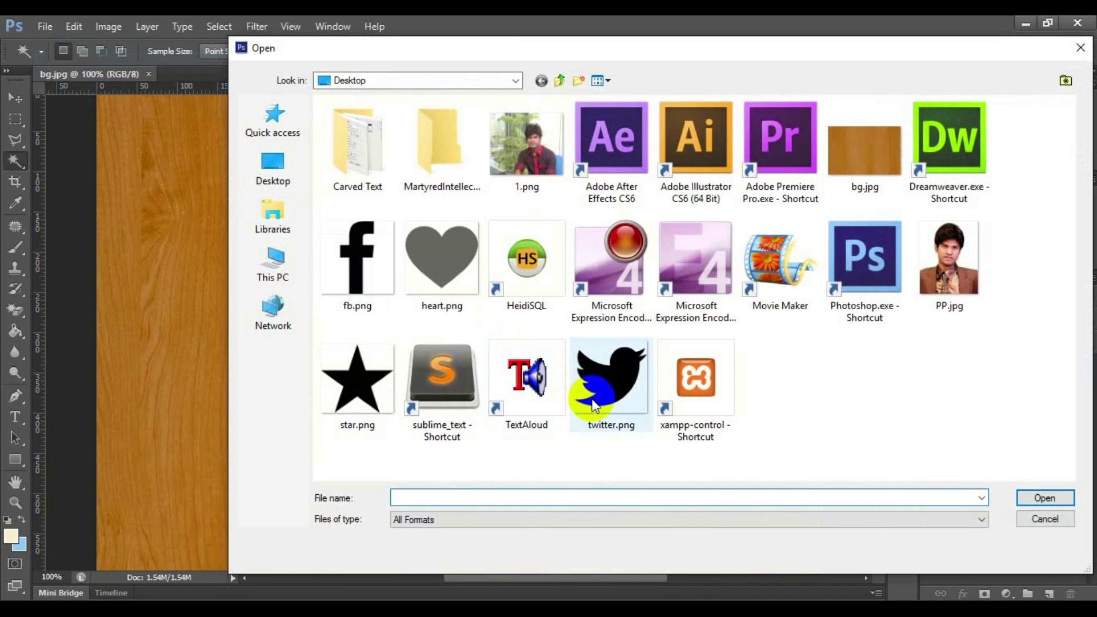
pyautogui.doubleClick(602, 398)
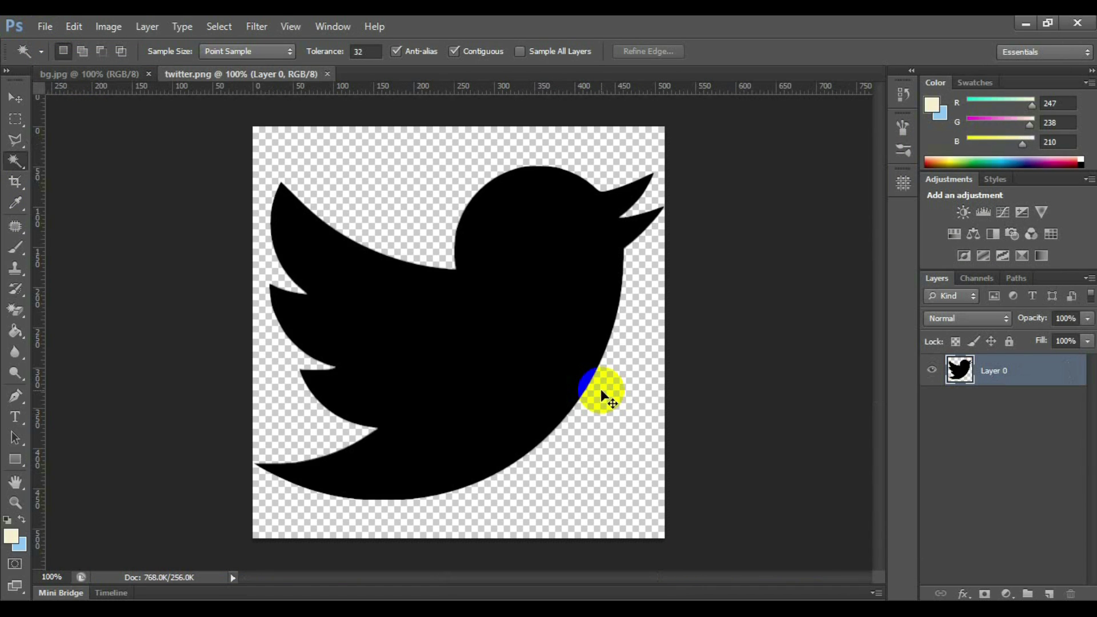
pyautogui.click(602, 391)
pyautogui.moveTo(435, 277); pyautogui.dragTo(522, 419)
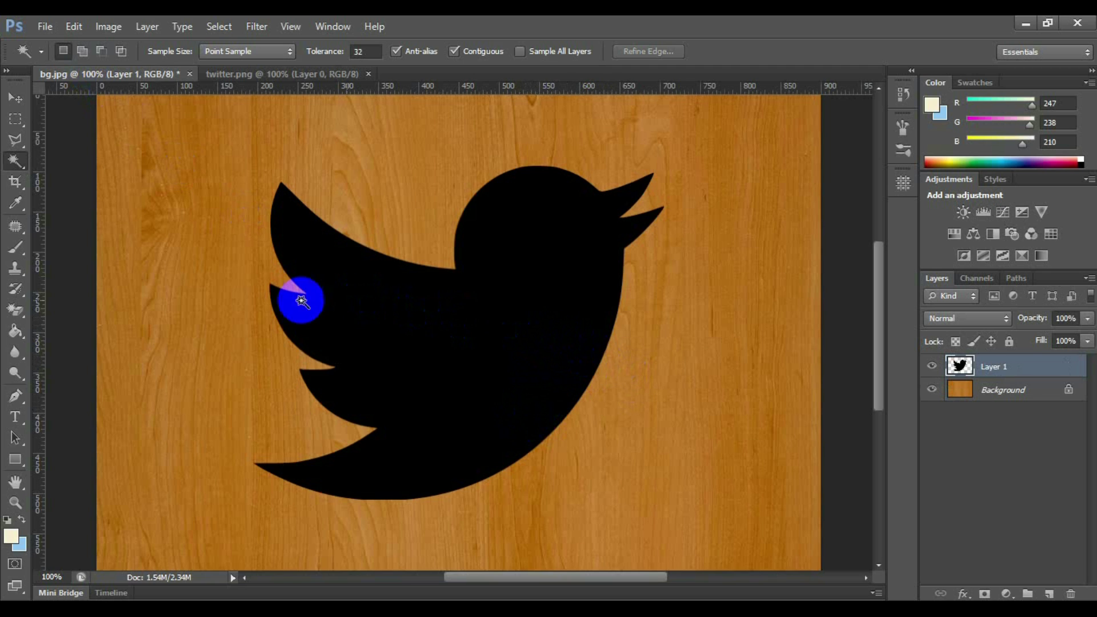
# Select the black bird shape with the Magic Wand tool
pyautogui.click(16, 162)
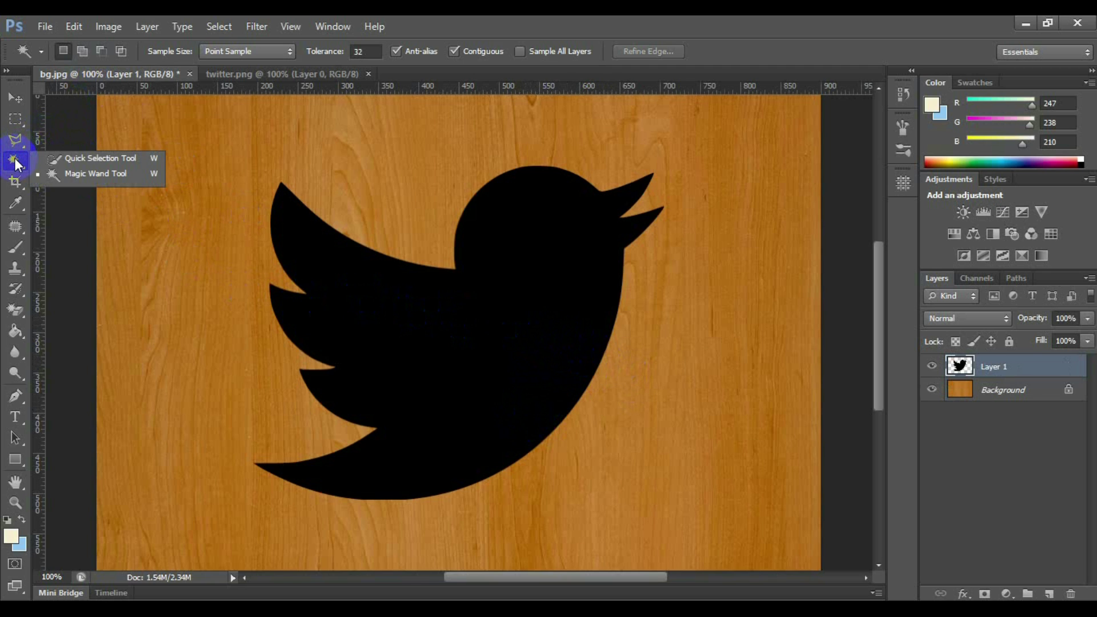
pyautogui.click(91, 173)
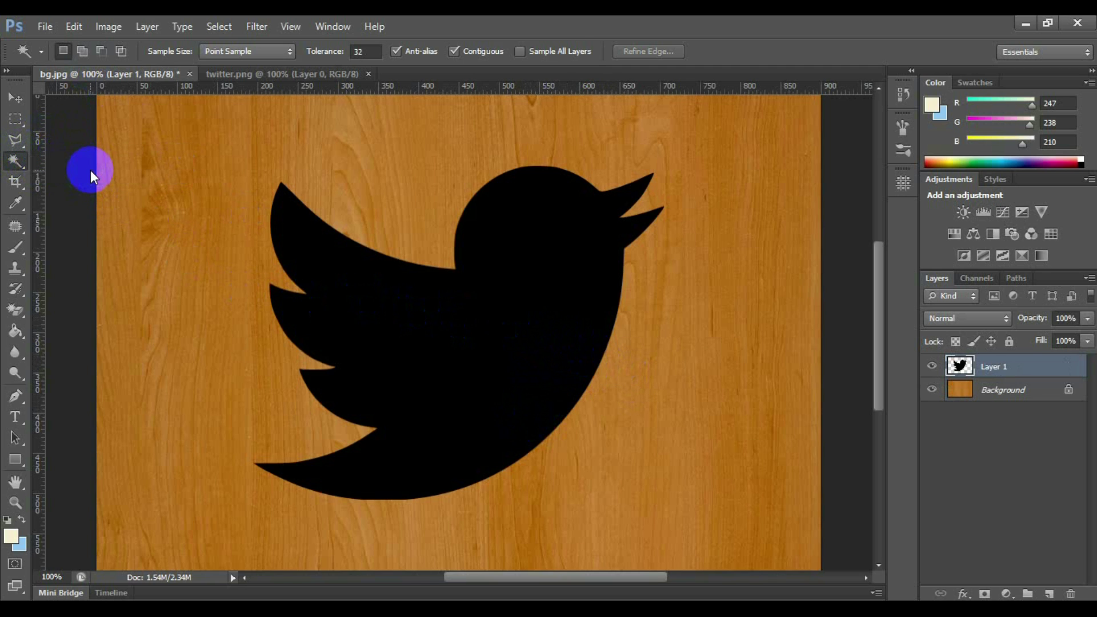
pyautogui.click(441, 339)
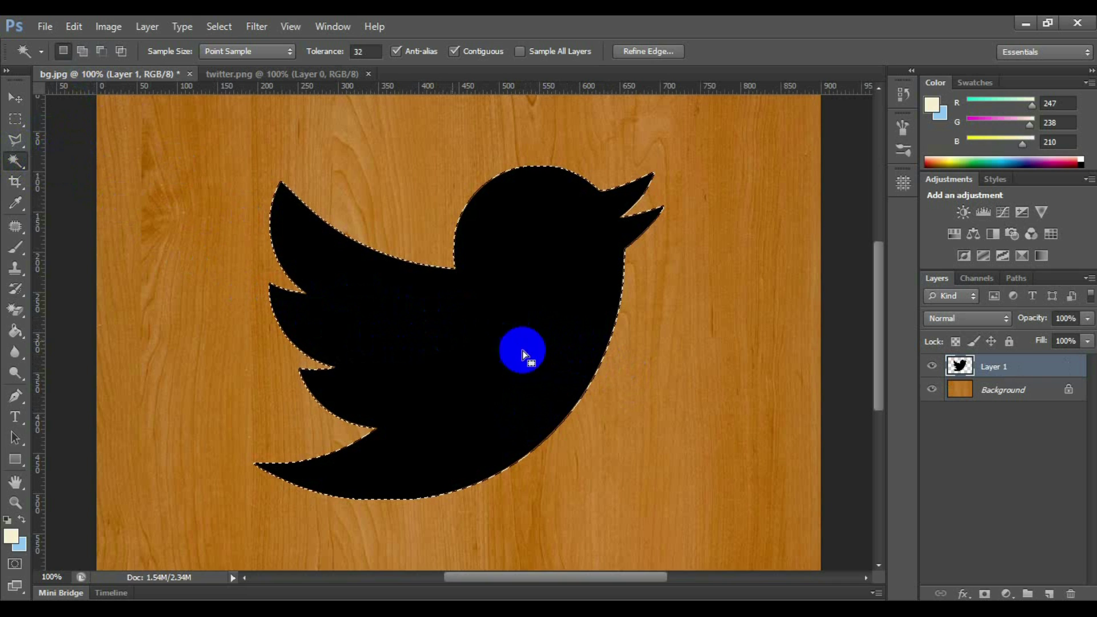
# Copy the bird-shaped wood from Background to a new Layer 2 and hide Layer 1
pyautogui.click(988, 389)
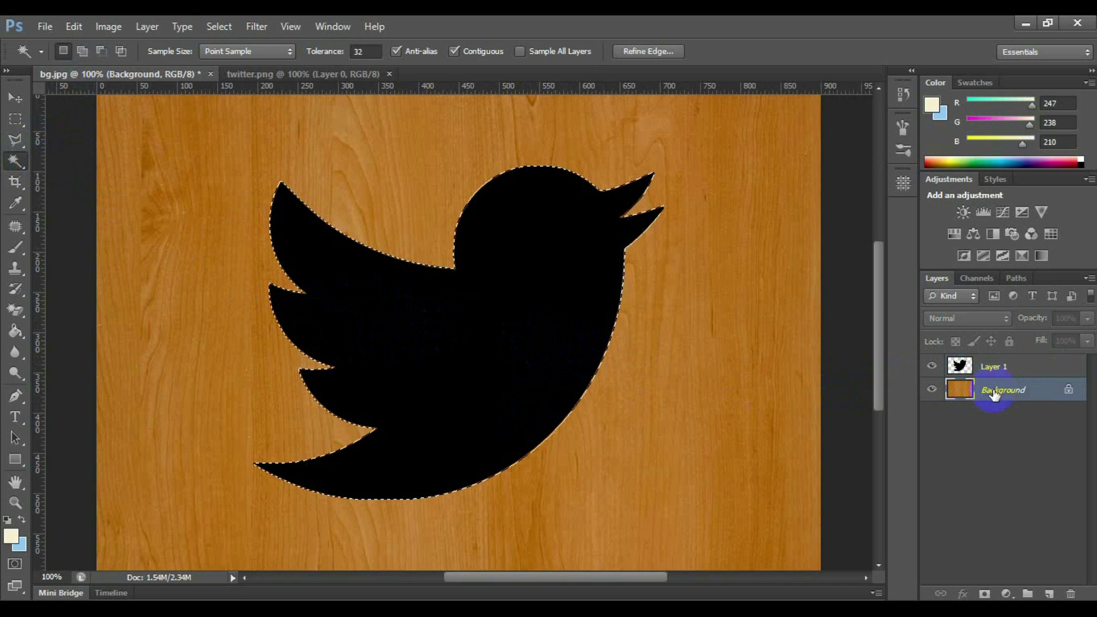
pyautogui.click(995, 441)
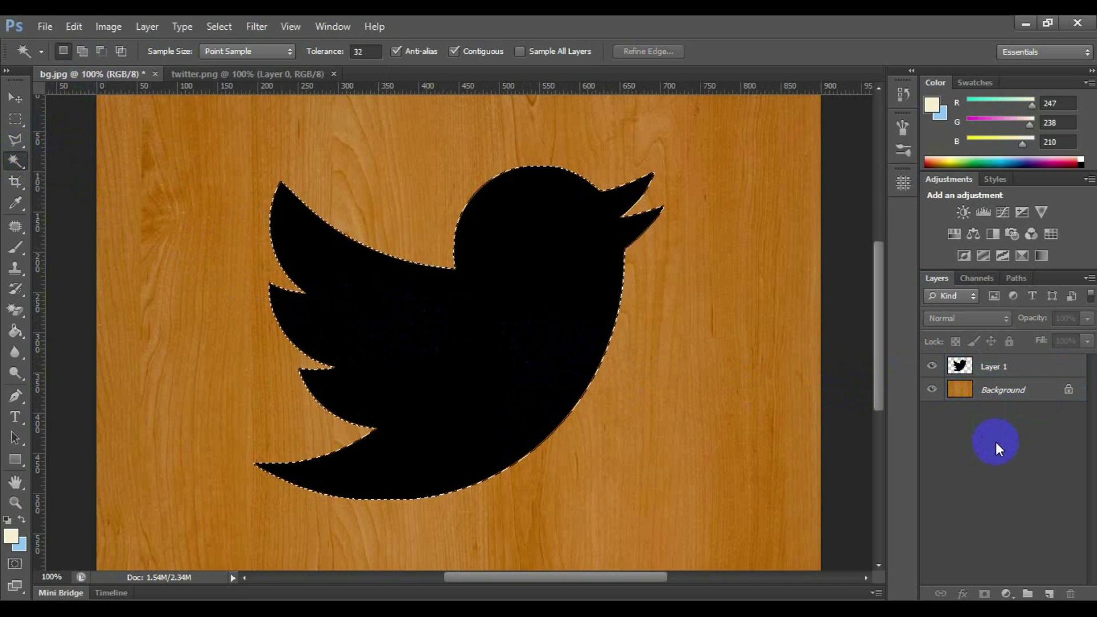
pyautogui.hotkey('ctrl', 'j')
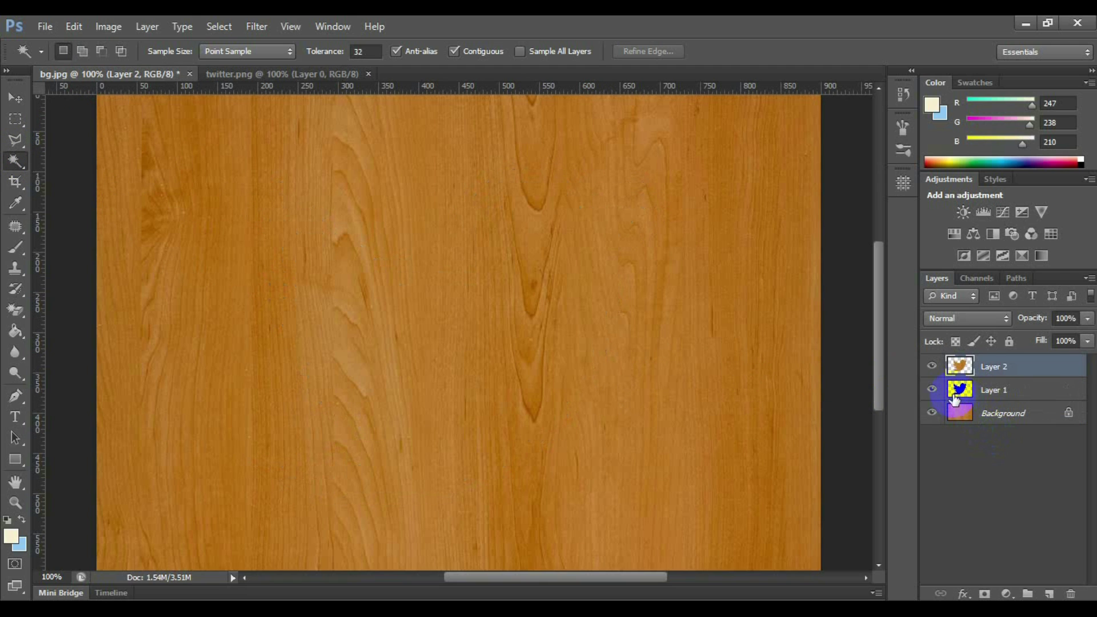
pyautogui.click(932, 389)
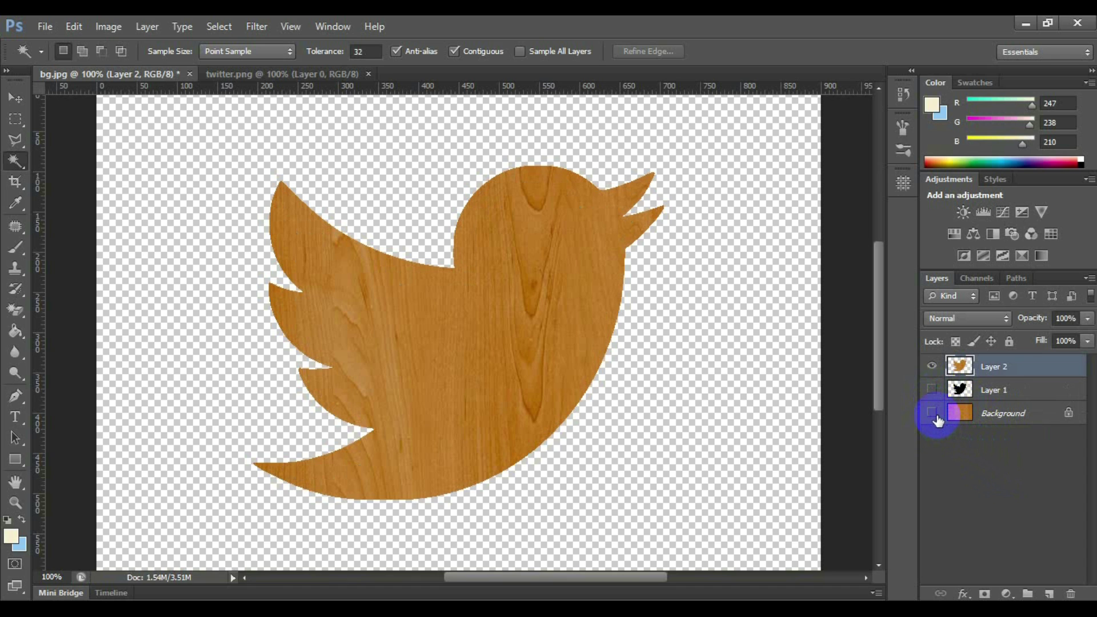
pyautogui.click(932, 413)
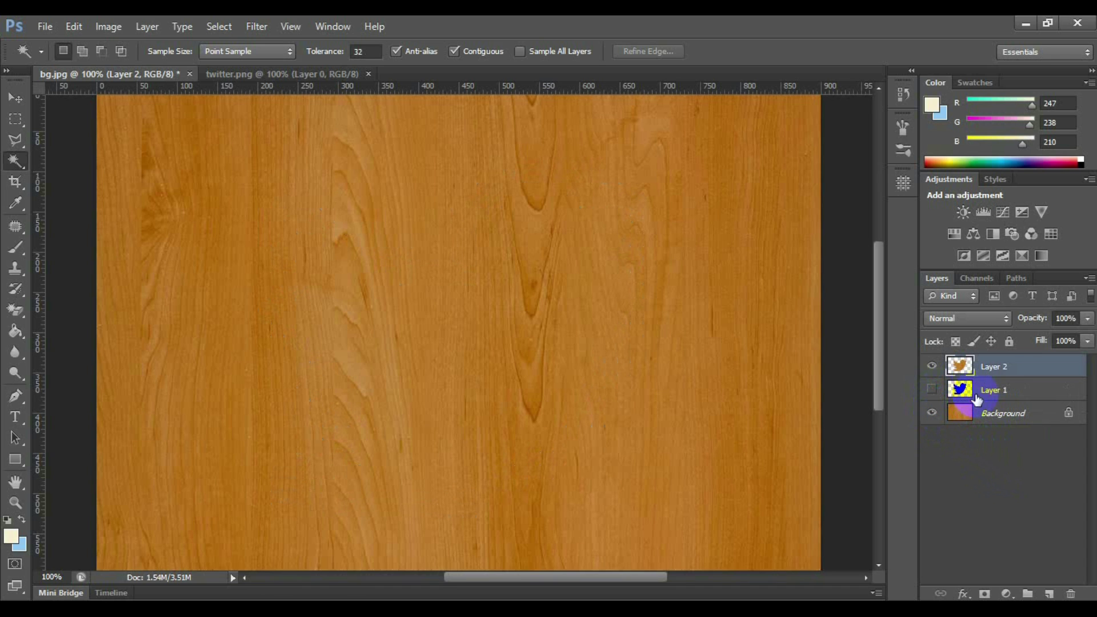
pyautogui.click(962, 367)
# Add a Bevel & Emboss to Layer 2: Inner Bevel, Chisel Hard, 1000% depth
pyautogui.rightClick(962, 367)
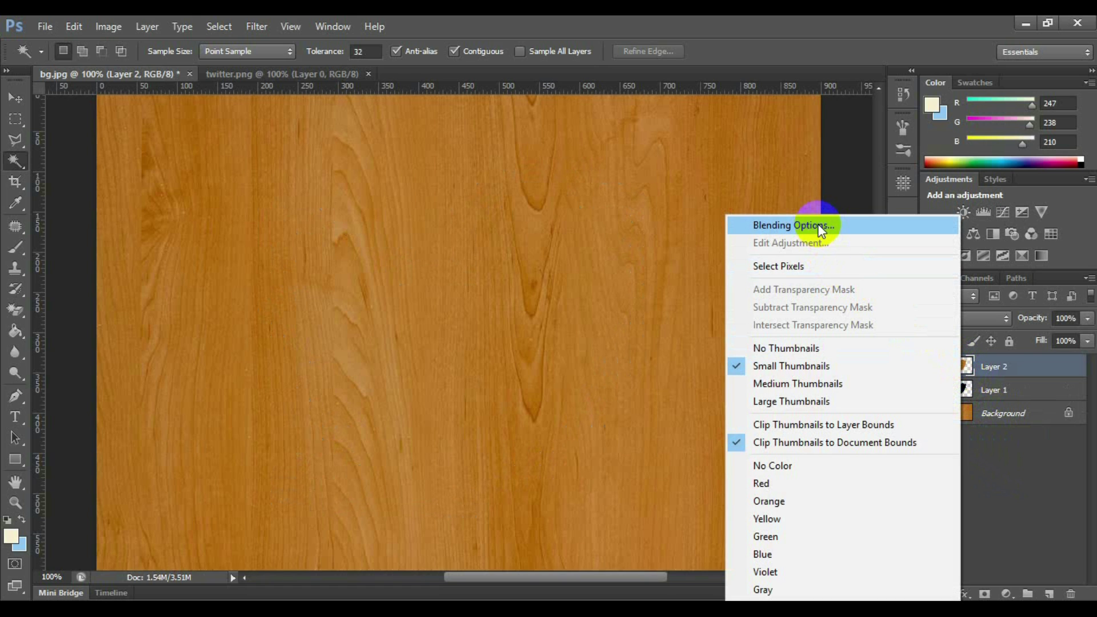
pyautogui.click(820, 227)
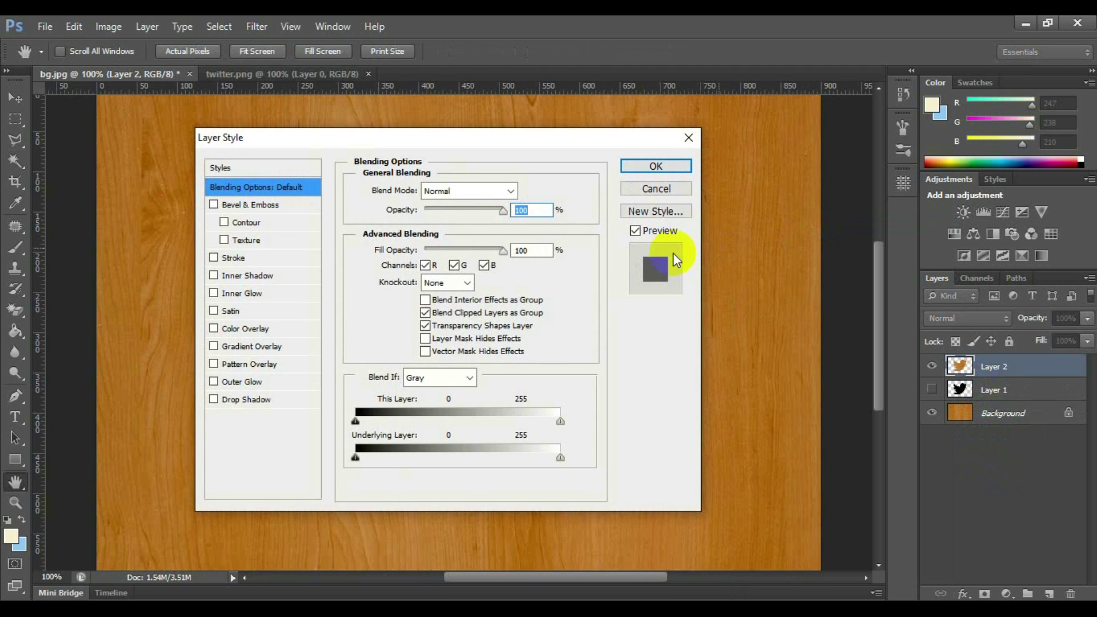
pyautogui.click(246, 204)
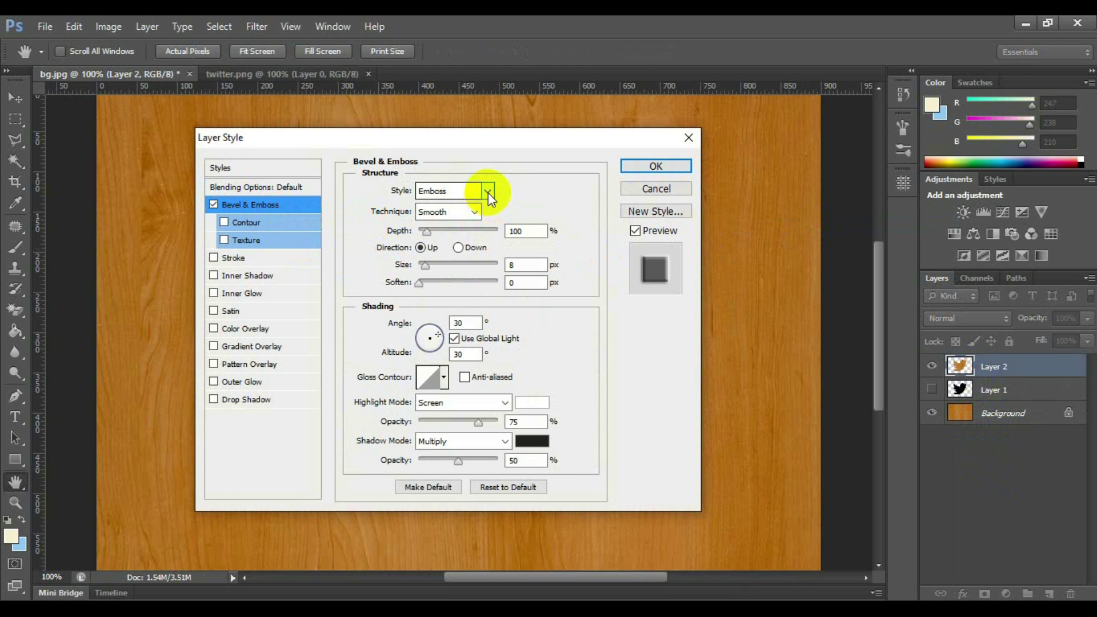
pyautogui.click(487, 191)
pyautogui.click(479, 220)
pyautogui.click(475, 211)
pyautogui.click(466, 240)
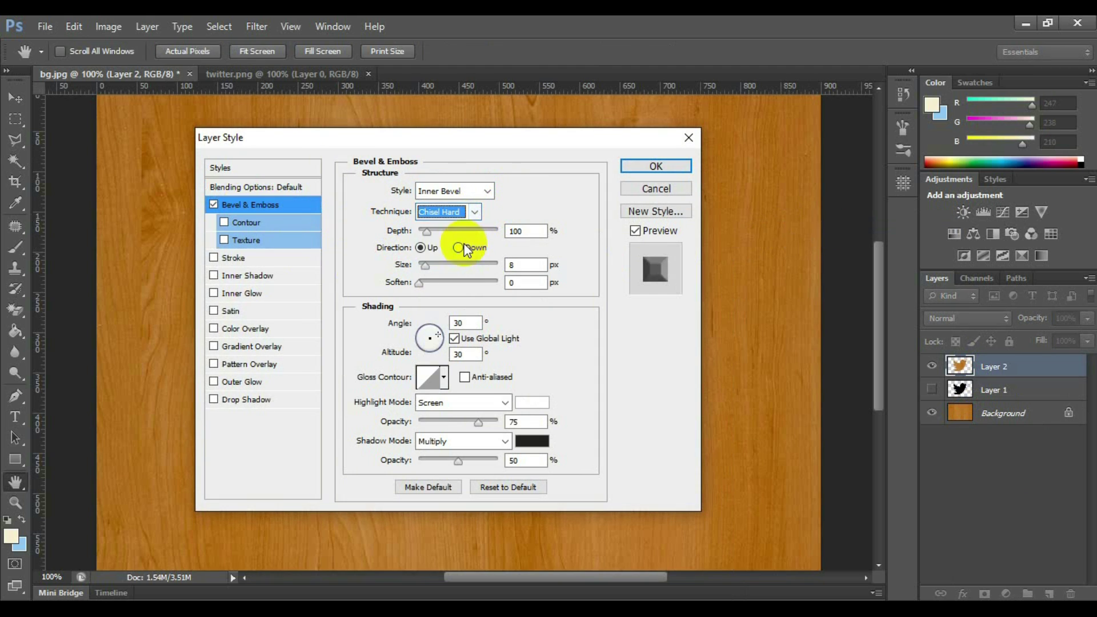
pyautogui.click(510, 230)
pyautogui.moveTo(505, 141); pyautogui.dragTo(900, 124)
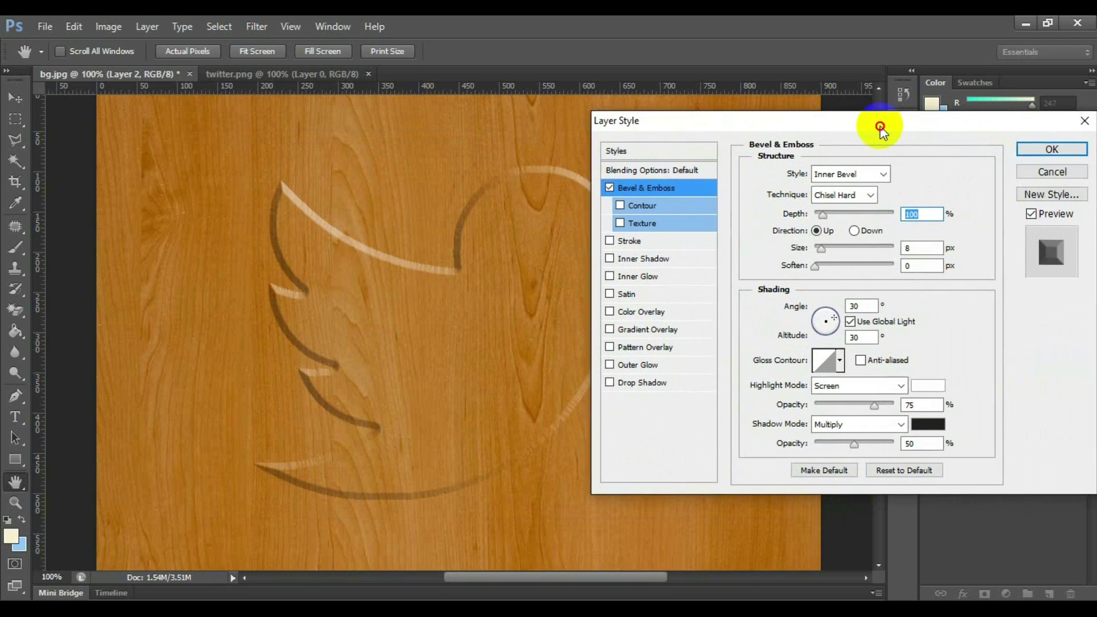
pyautogui.write('1000')
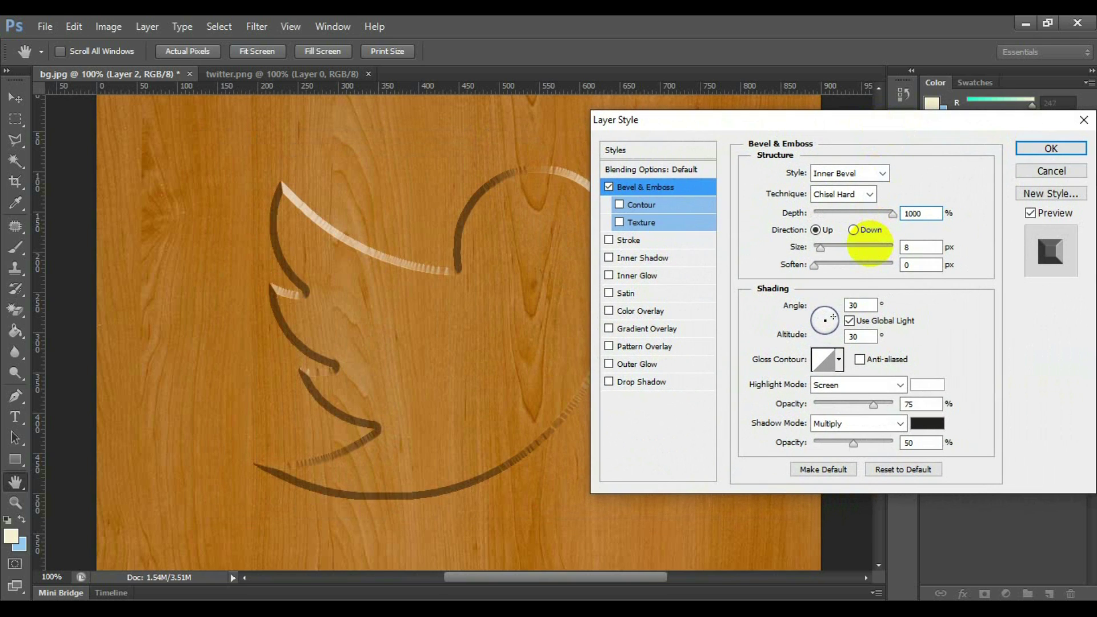
pyautogui.click(919, 248)
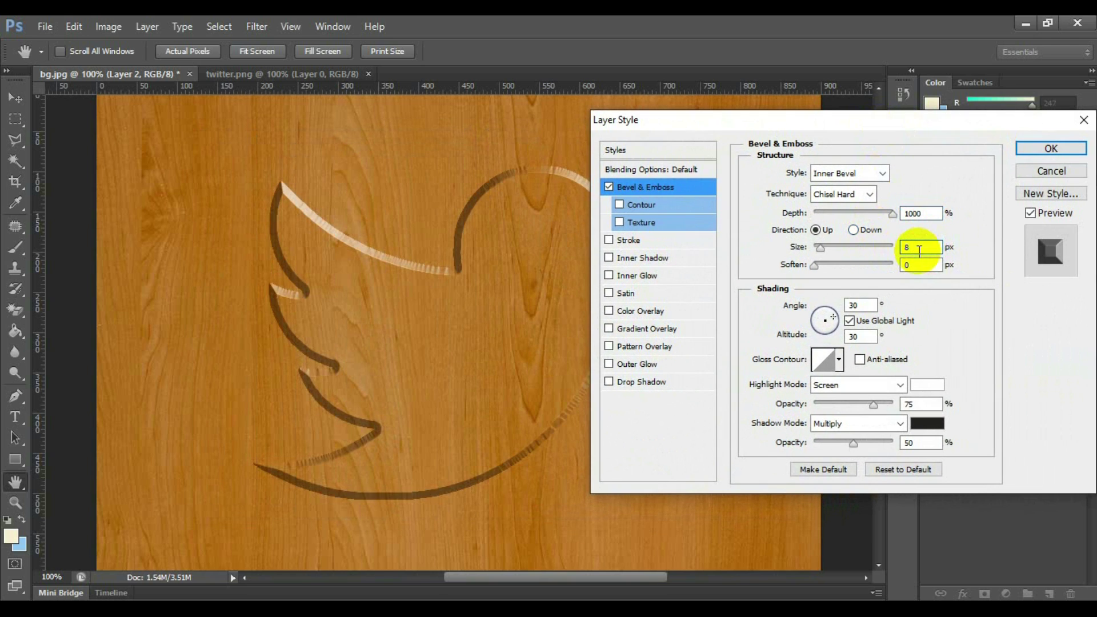
# Set bevel direction Down, 8 px size, 120° angle, 60% highlight and 75% Multiply shadow
pyautogui.click(853, 230)
pyautogui.click(921, 248)
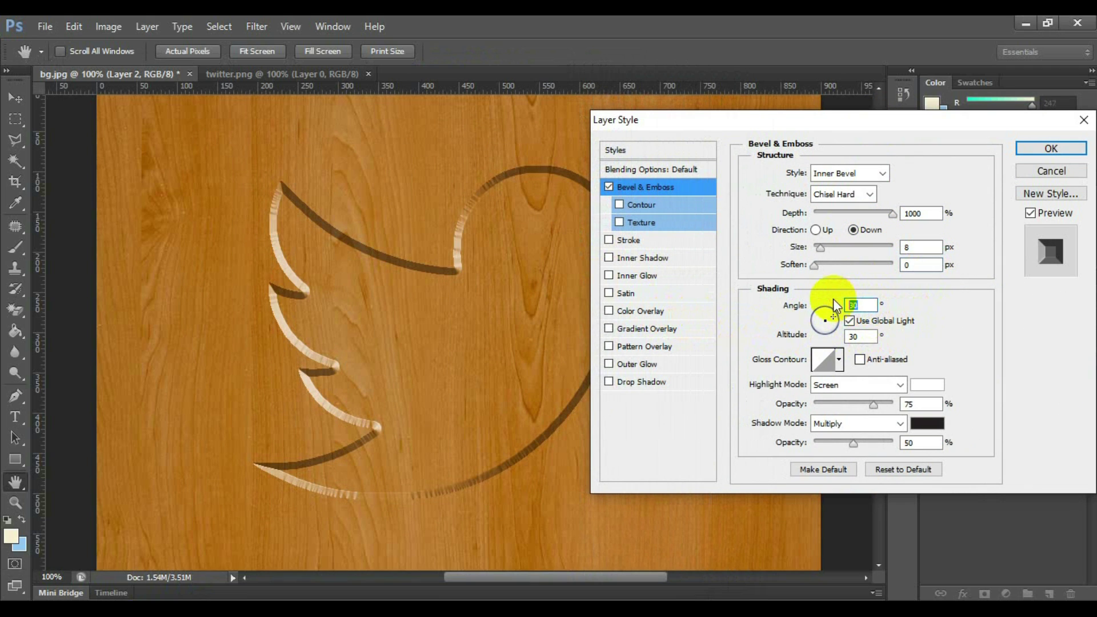
pyautogui.click(820, 313)
pyautogui.click(857, 336)
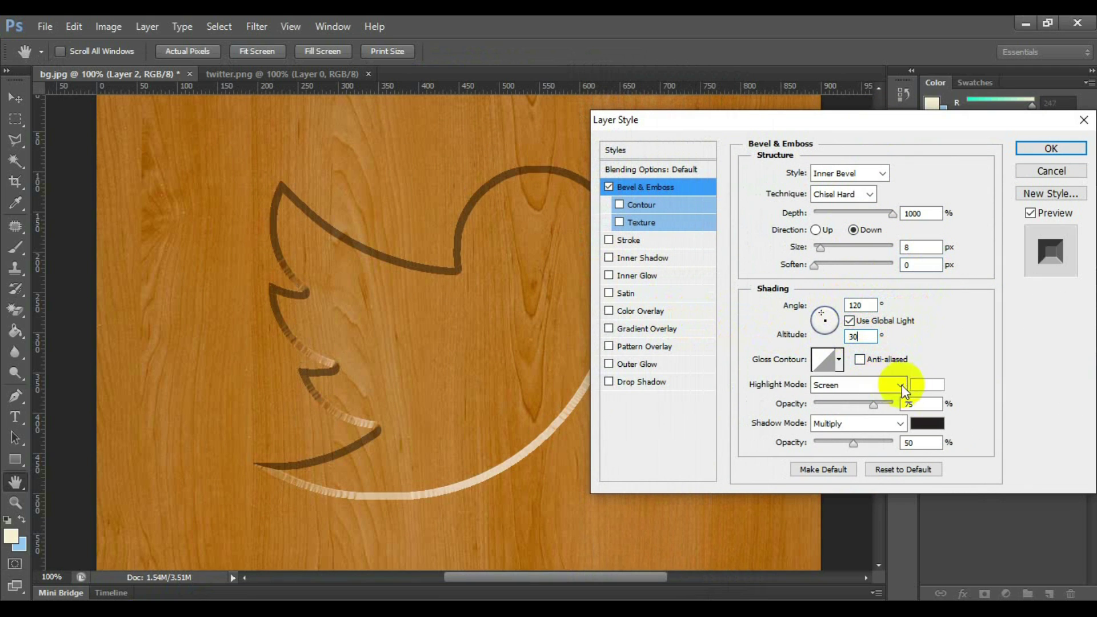
pyautogui.doubleClick(913, 409)
pyautogui.write('60')
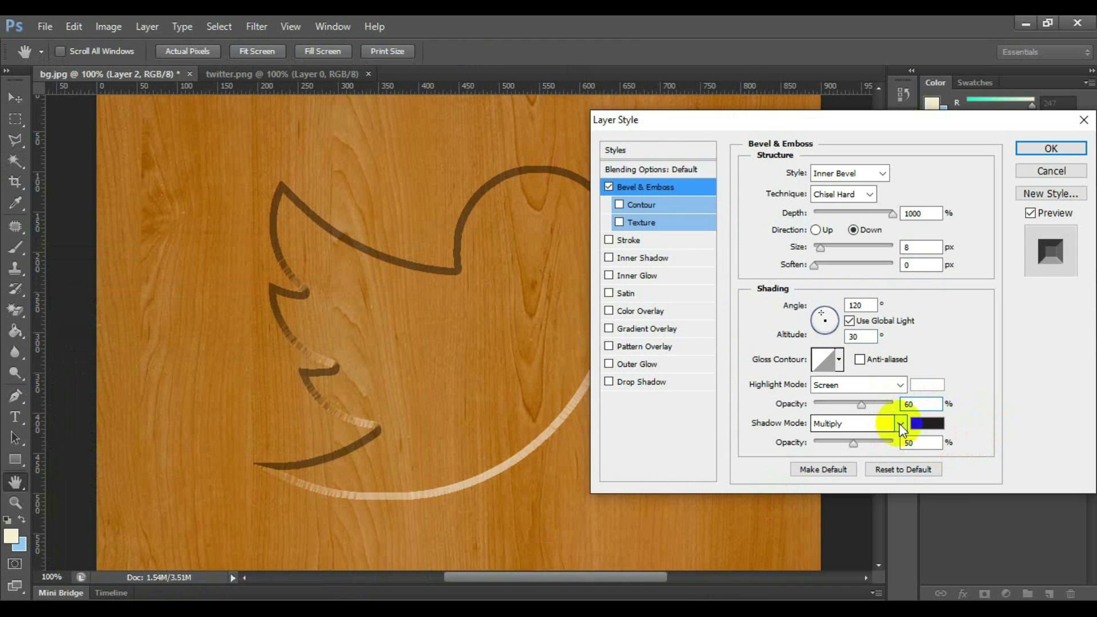
pyautogui.click(855, 422)
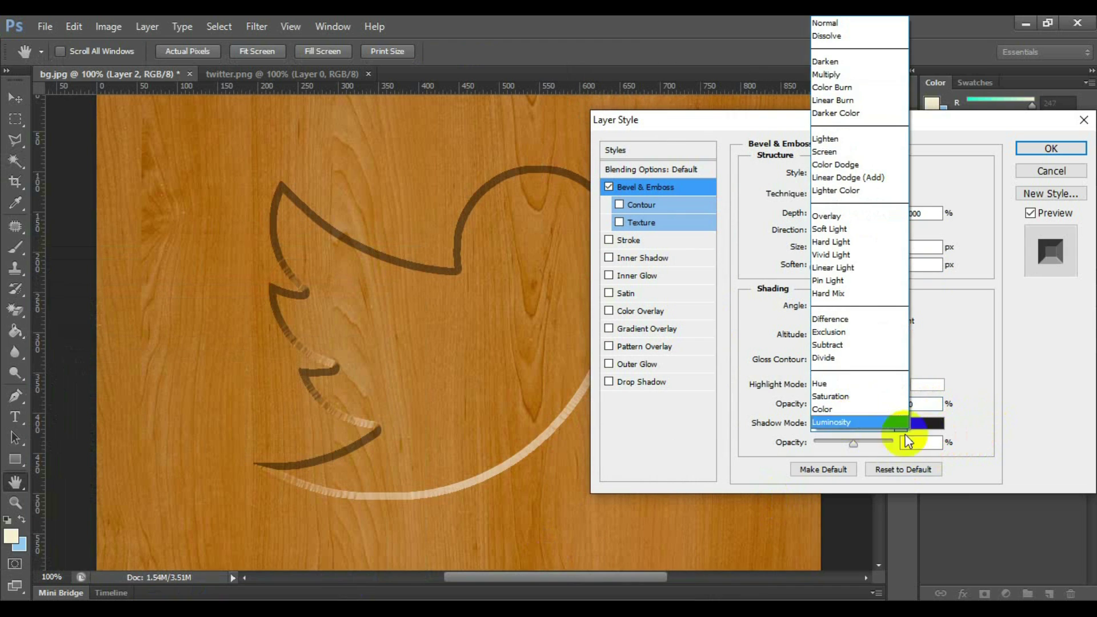
pyautogui.click(907, 441)
pyautogui.press('Tab')
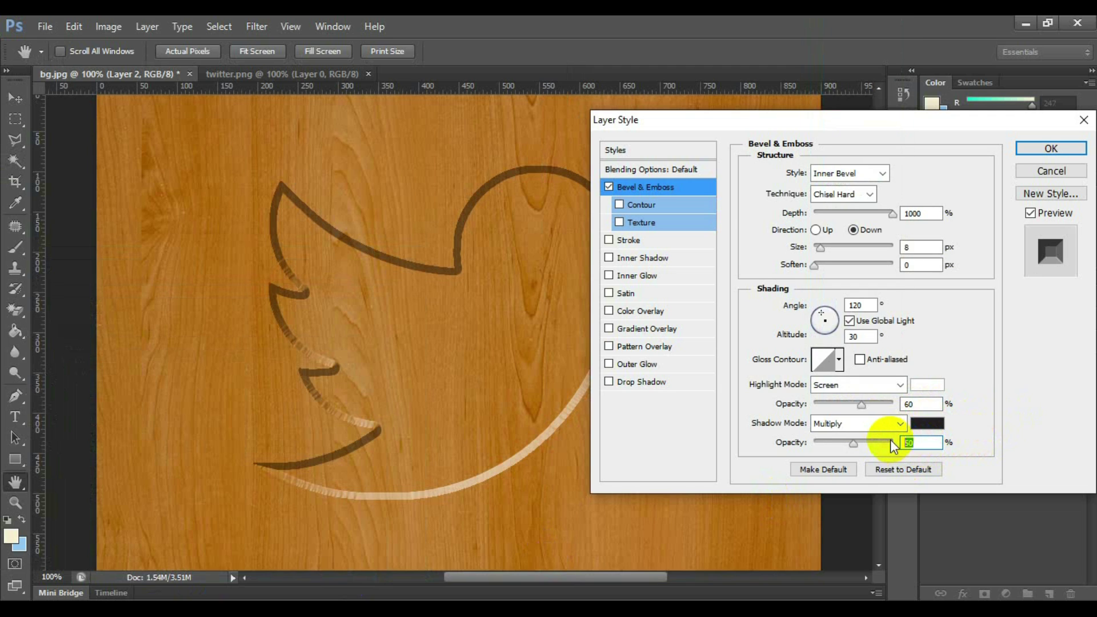
pyautogui.write('75')
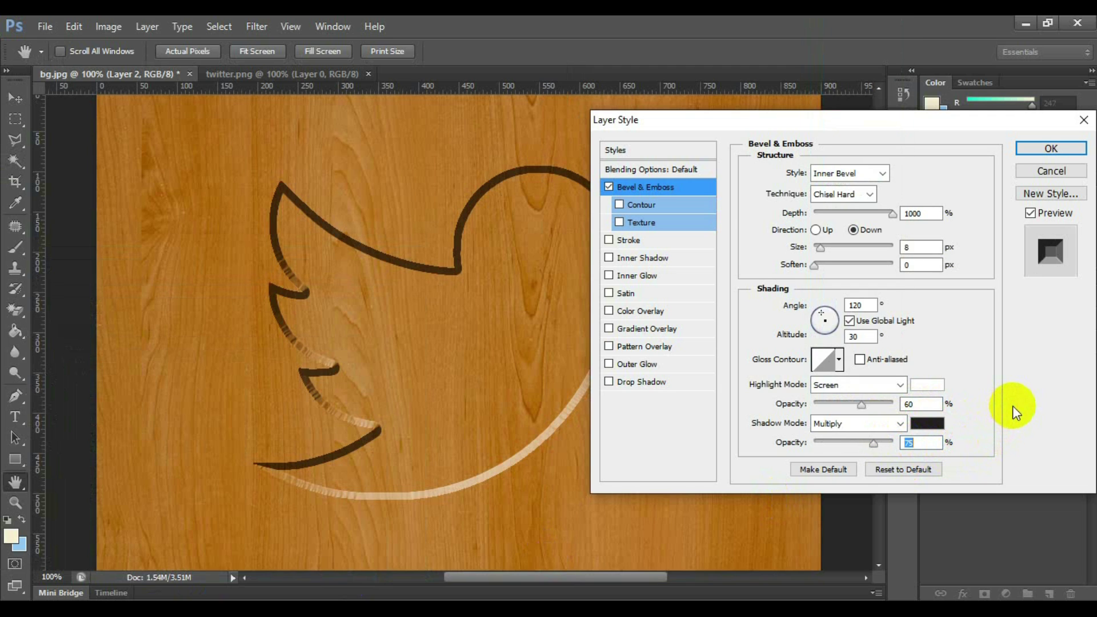
# Enable the bevel contour and add a Color Burn inner shadow in dark colour 231f20
pyautogui.click(639, 205)
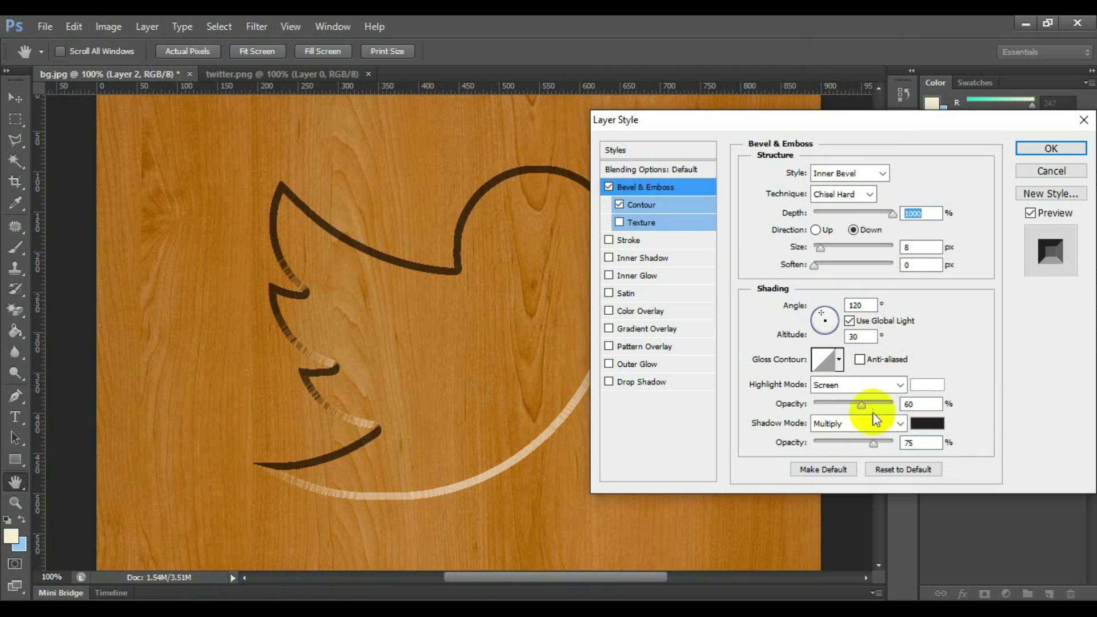
pyautogui.click(642, 258)
pyautogui.click(893, 172)
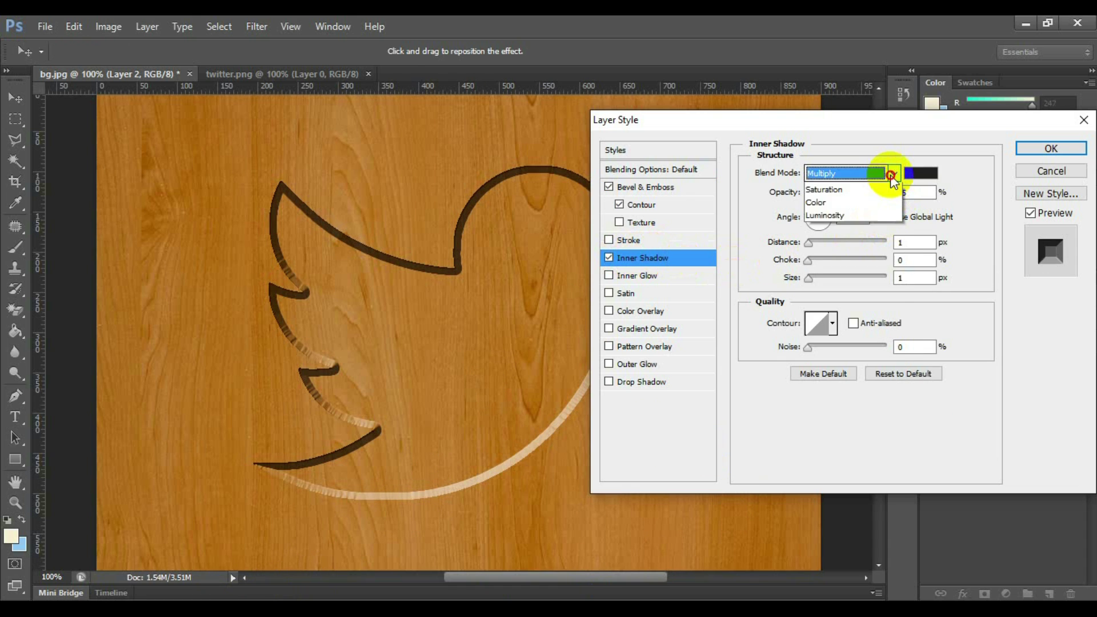
pyautogui.click(860, 257)
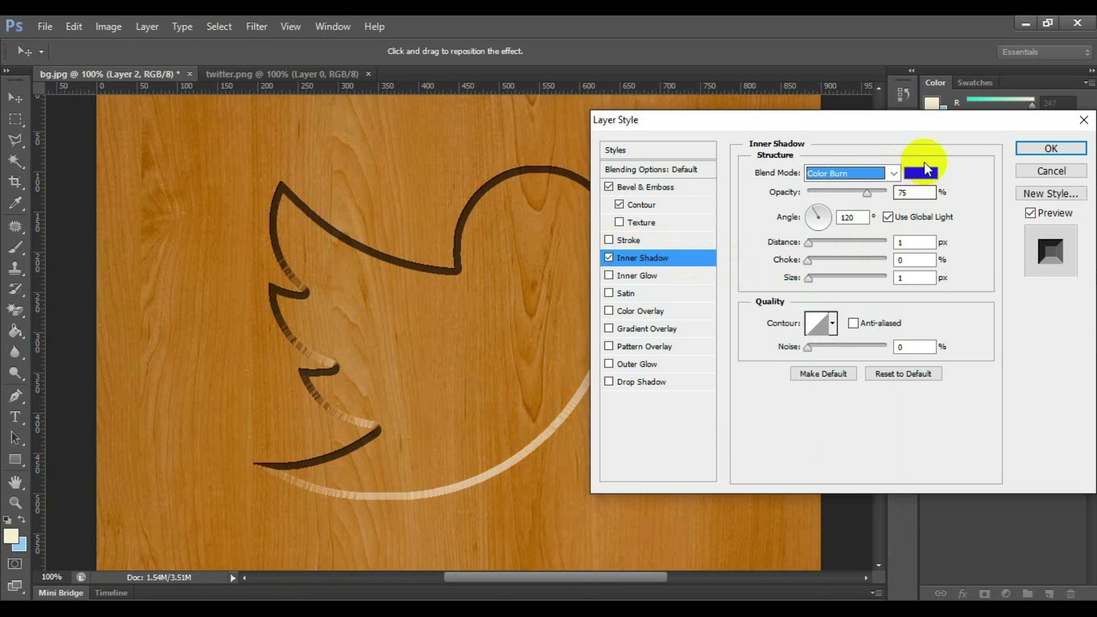
pyautogui.click(921, 173)
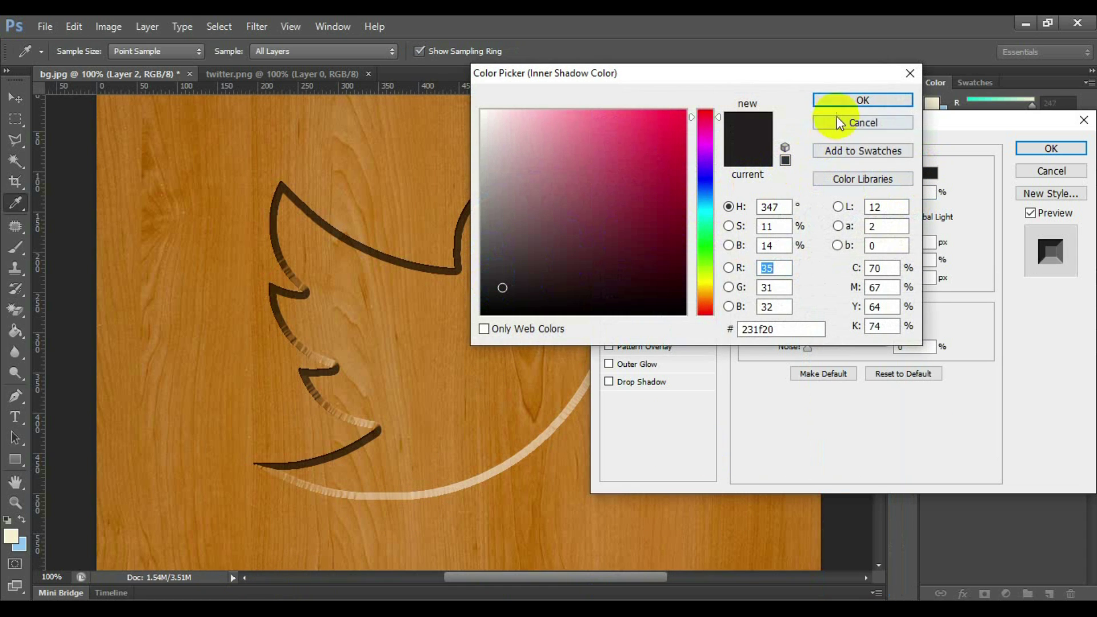
pyautogui.click(851, 100)
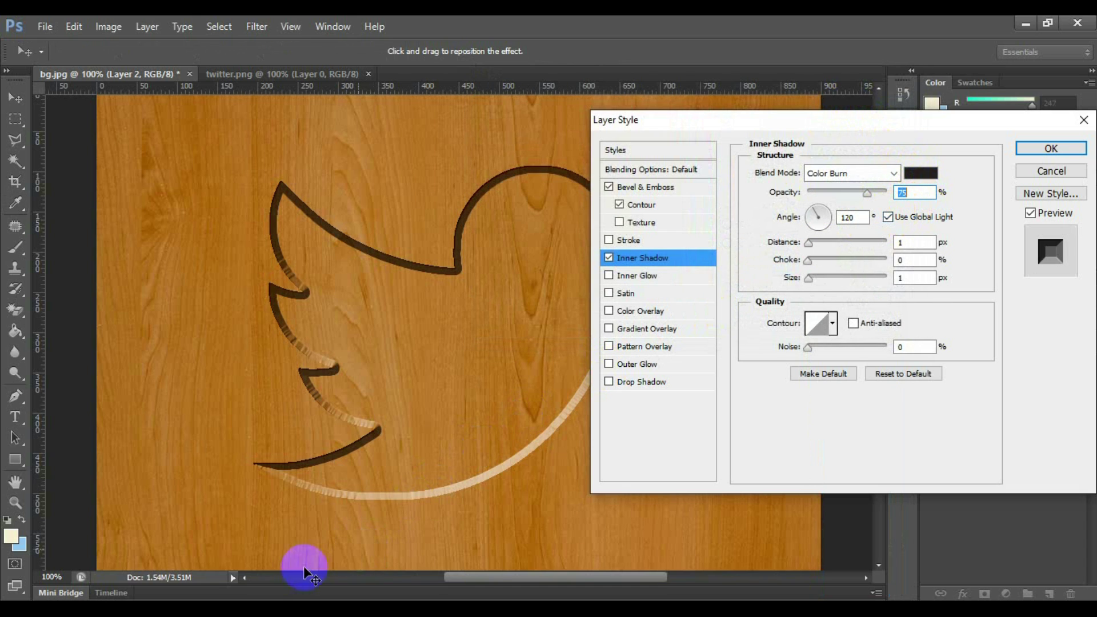
# Set the inner shadow to 100% opacity, 13 px distance and 10 px size
pyautogui.write('00')
pyautogui.click(868, 219)
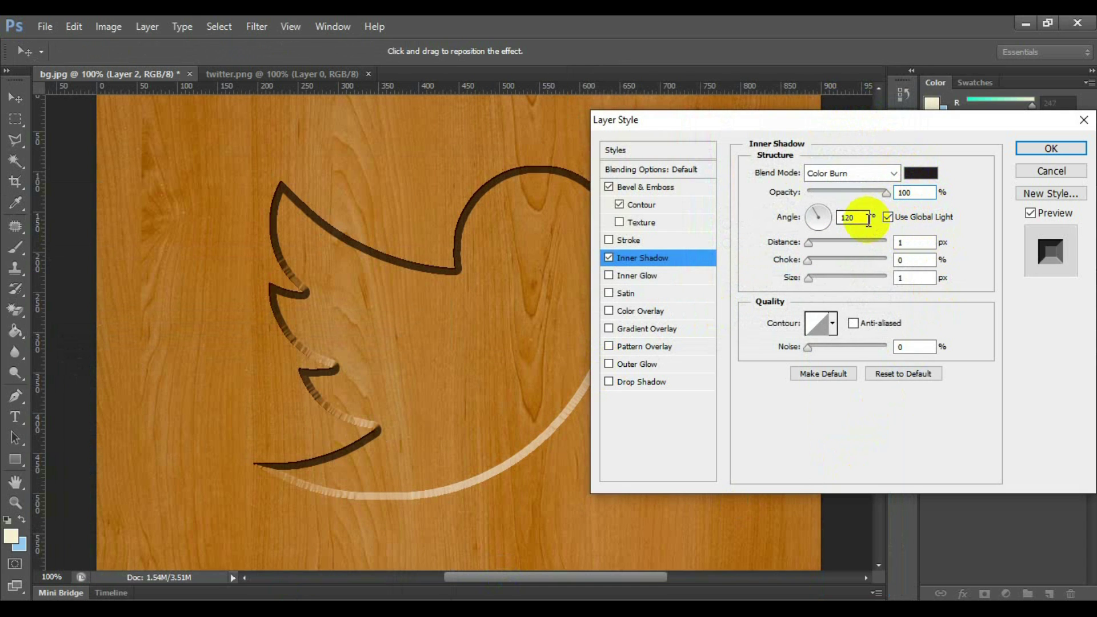
pyautogui.click(909, 242)
pyautogui.write('1')
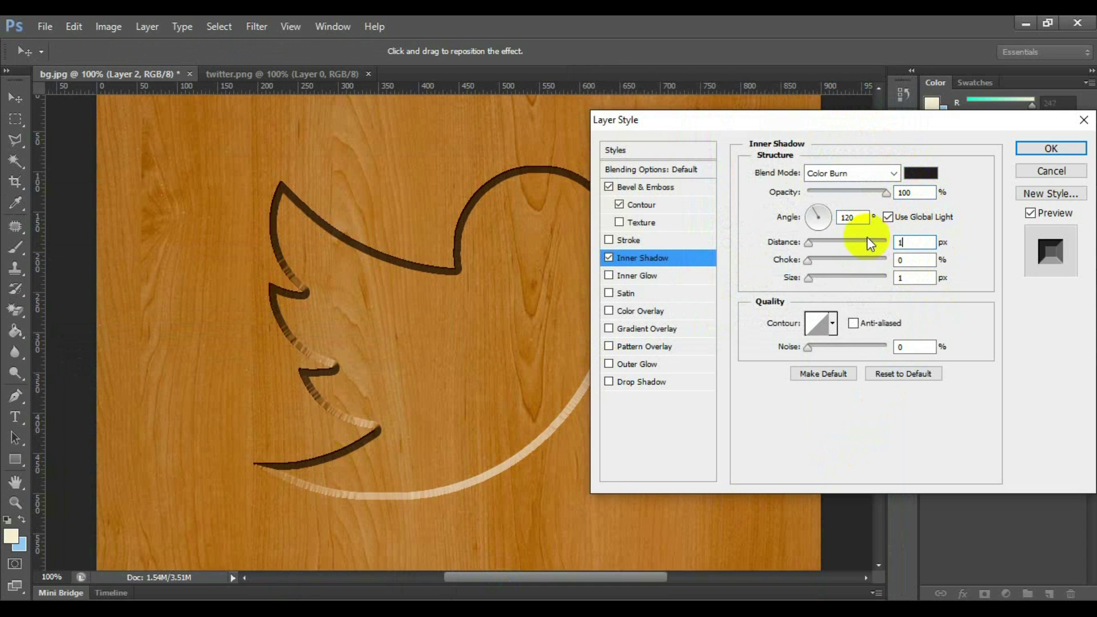
pyautogui.write('3')
pyautogui.click(886, 278)
pyautogui.write('10')
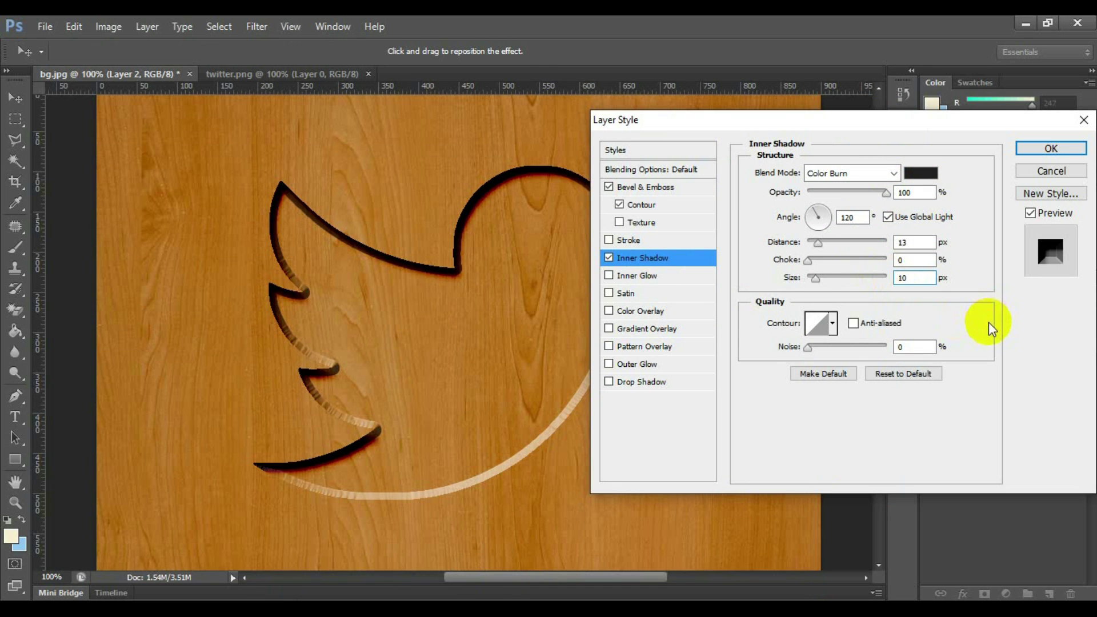
# Add a Screen inner glow to the bird at 100% opacity with 1 px size
pyautogui.click(609, 276)
pyautogui.doubleClick(909, 192)
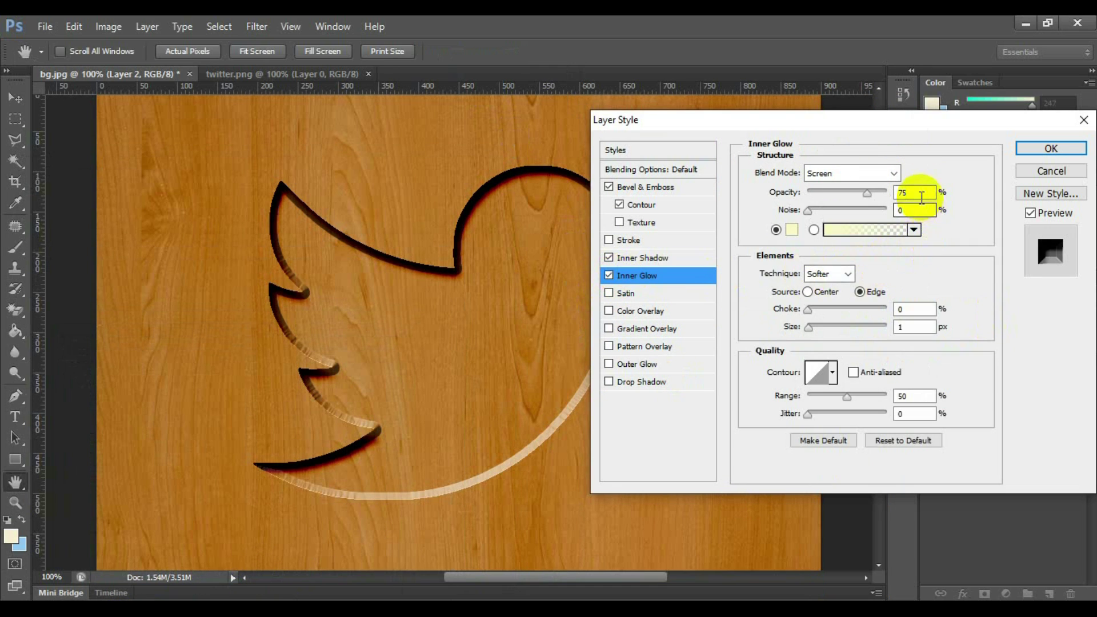
pyautogui.moveTo(869, 195); pyautogui.dragTo(892, 192)
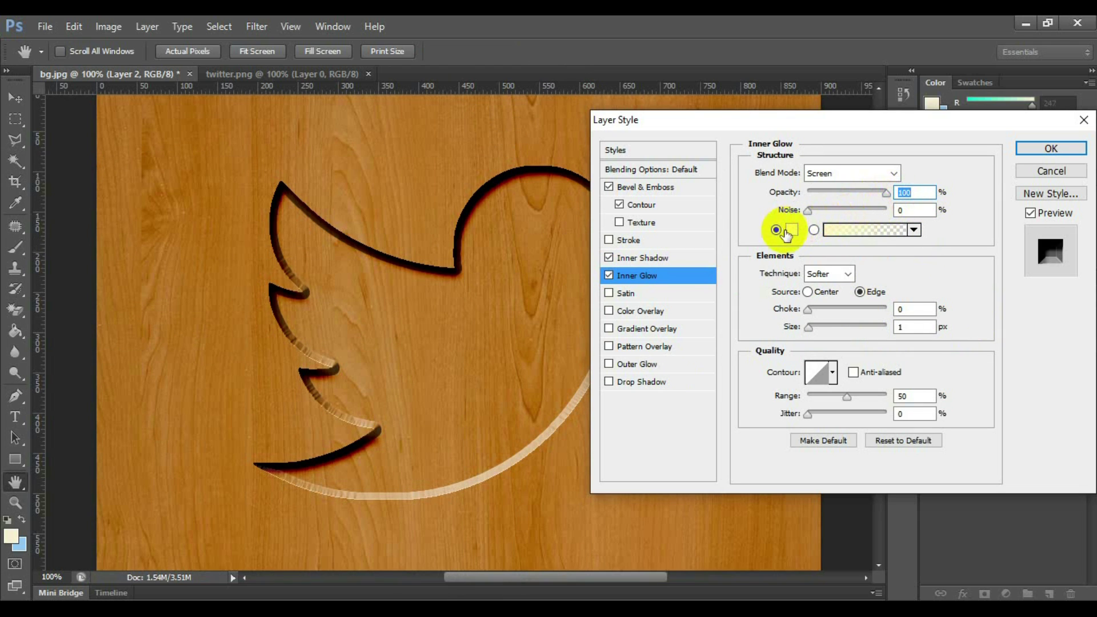
pyautogui.click(868, 326)
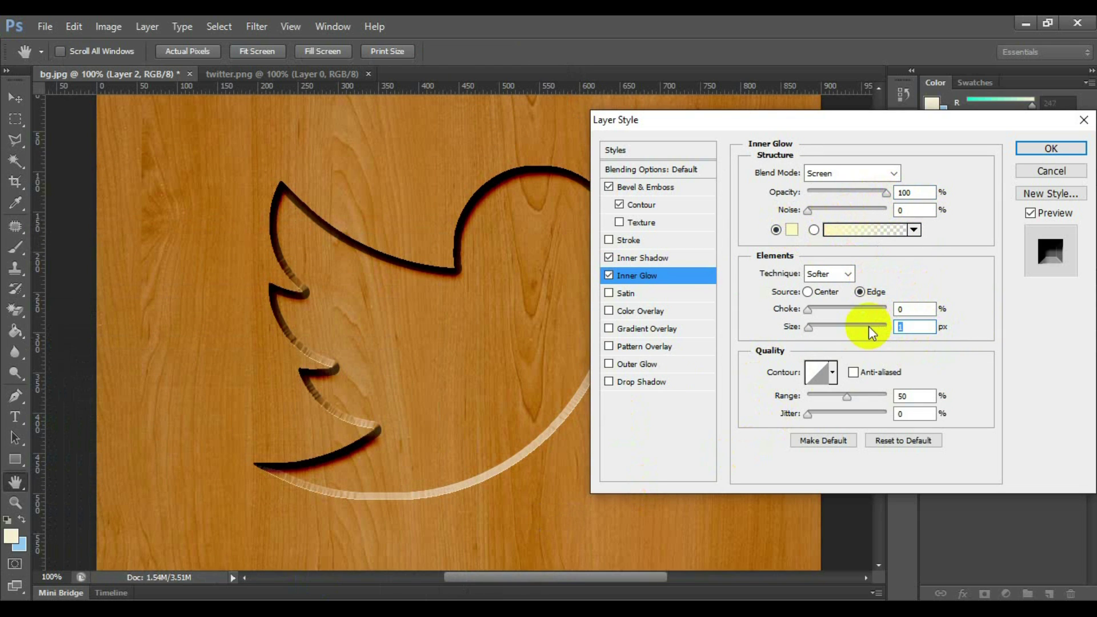
pyautogui.write('0')
pyautogui.press('Up')
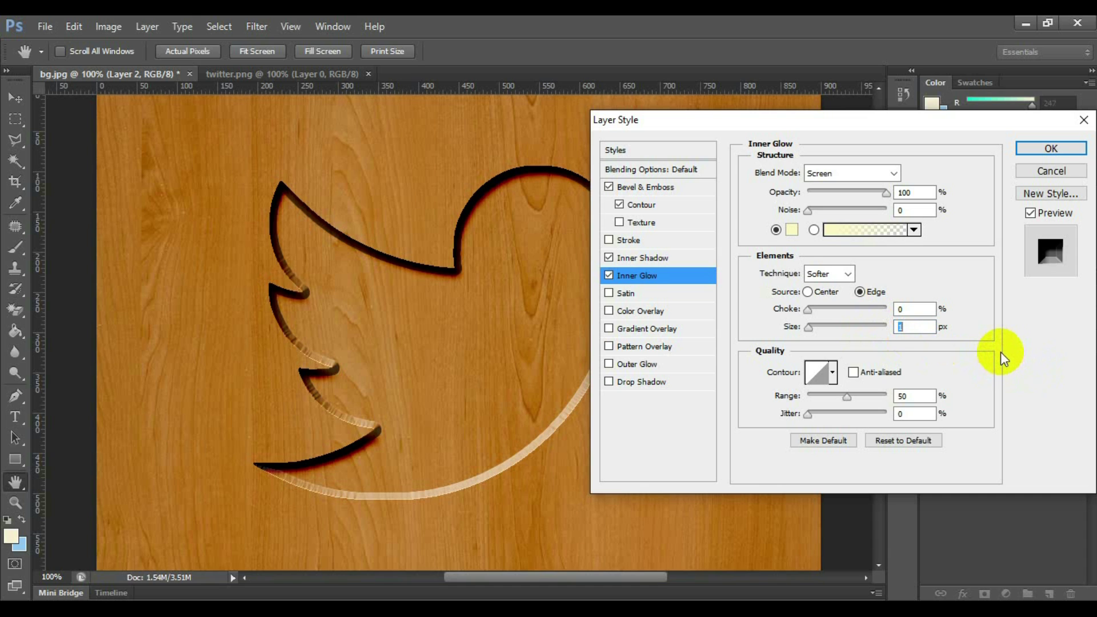
# Add a Color Burn colour overlay in dark grey 332f2f at 20% opacity
pyautogui.click(609, 310)
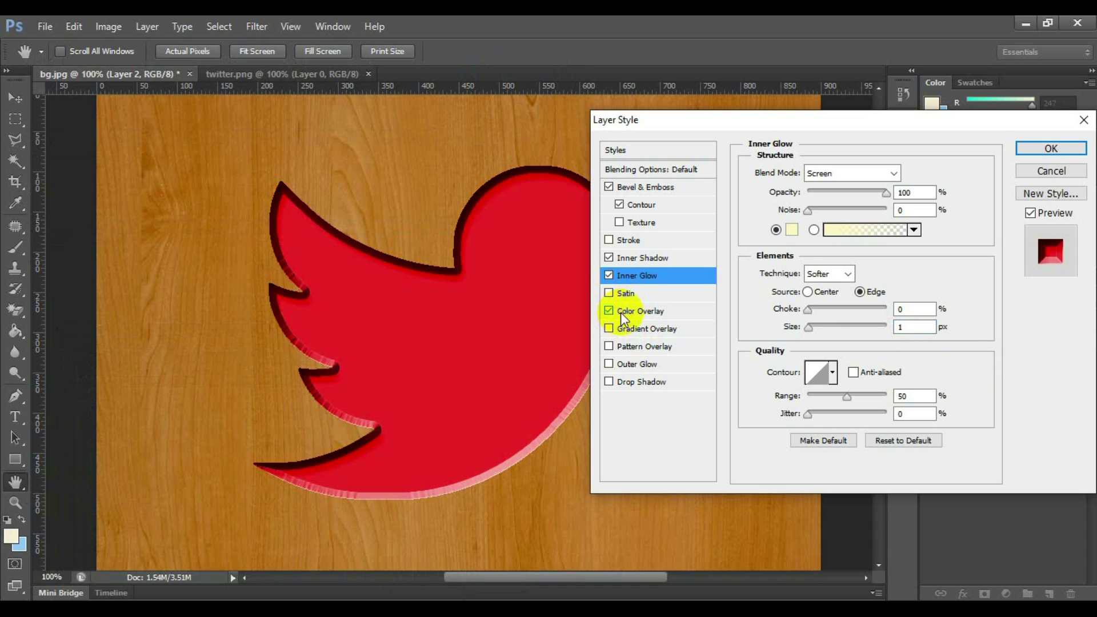
pyautogui.click(665, 313)
pyautogui.click(916, 173)
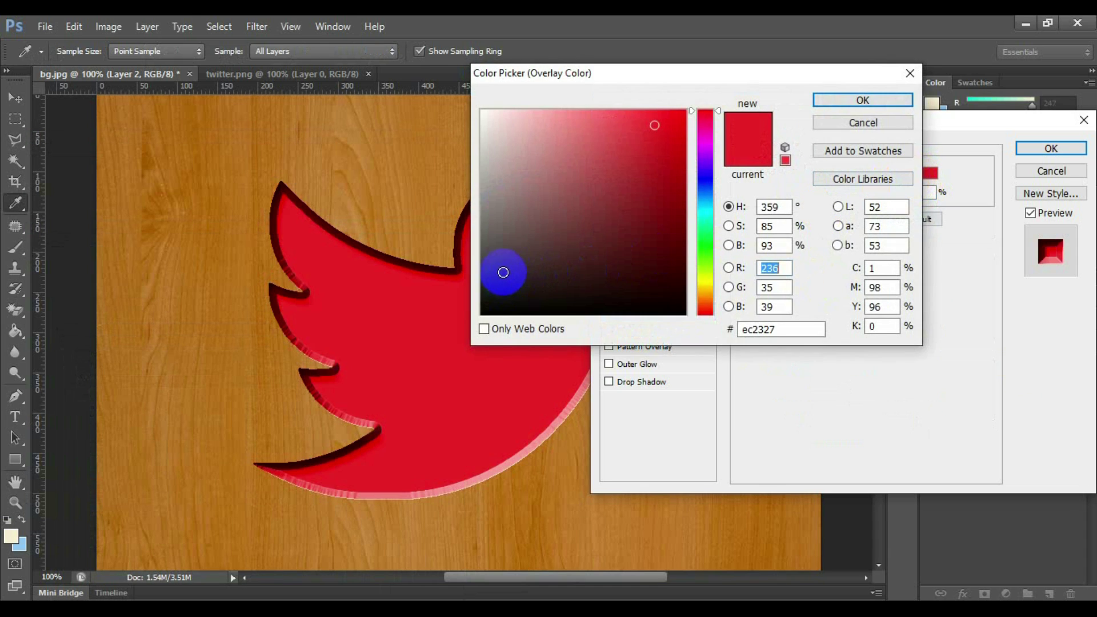
pyautogui.click(501, 282)
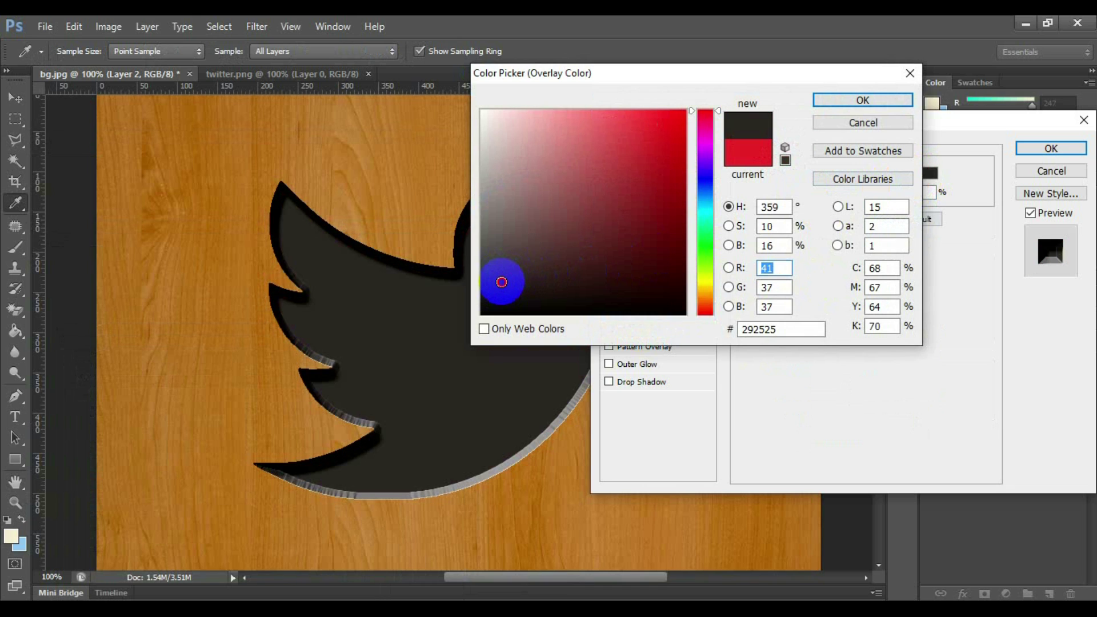
pyautogui.moveTo(502, 281)
pyautogui.mouseDown()
pyautogui.moveTo(524, 268)
pyautogui.moveTo(496, 275)
pyautogui.mouseUp()
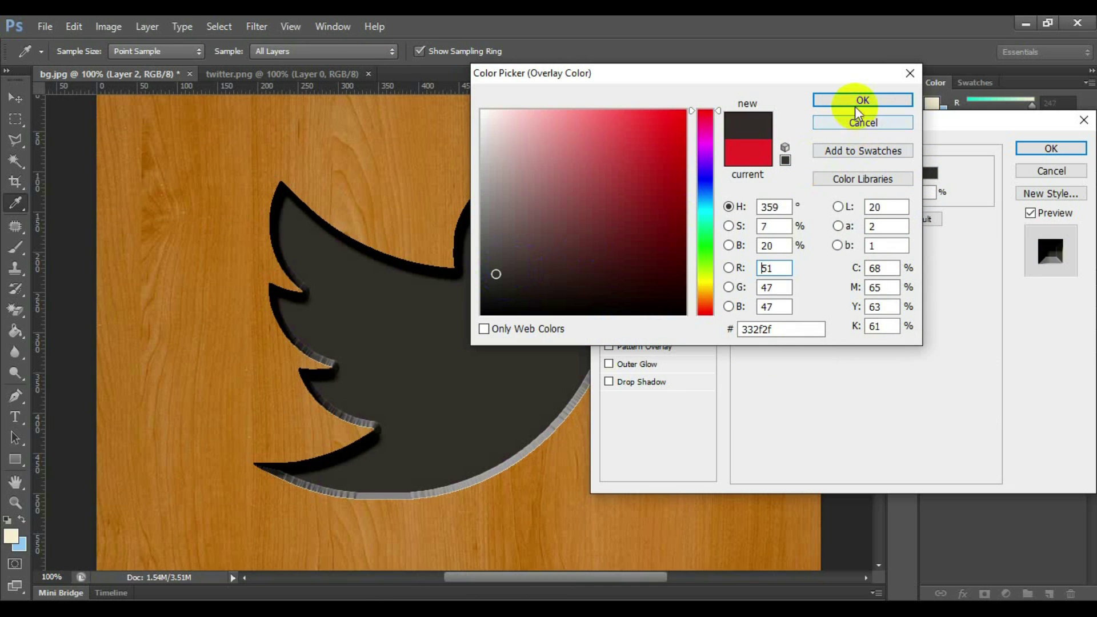
pyautogui.click(862, 100)
pyautogui.doubleClick(911, 191)
pyautogui.write('20')
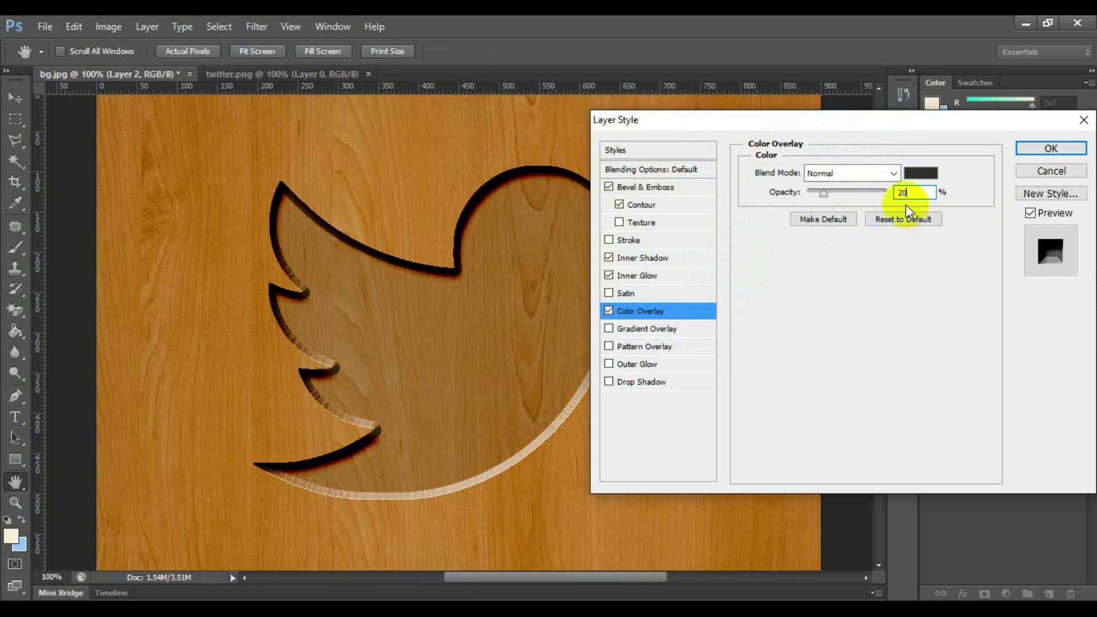
pyautogui.click(893, 172)
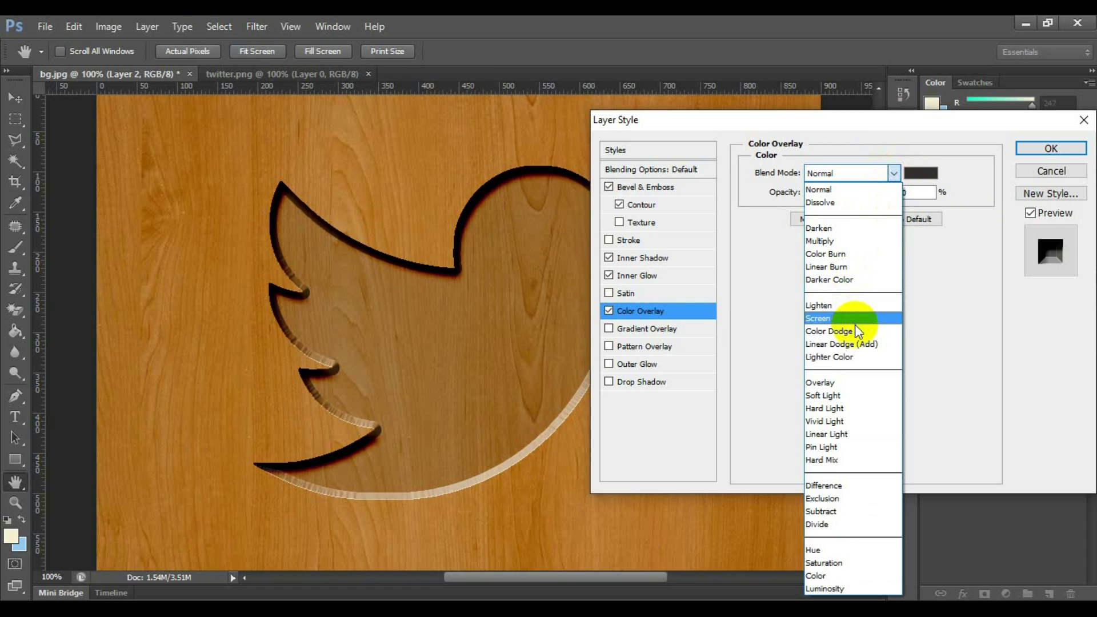
pyautogui.click(851, 254)
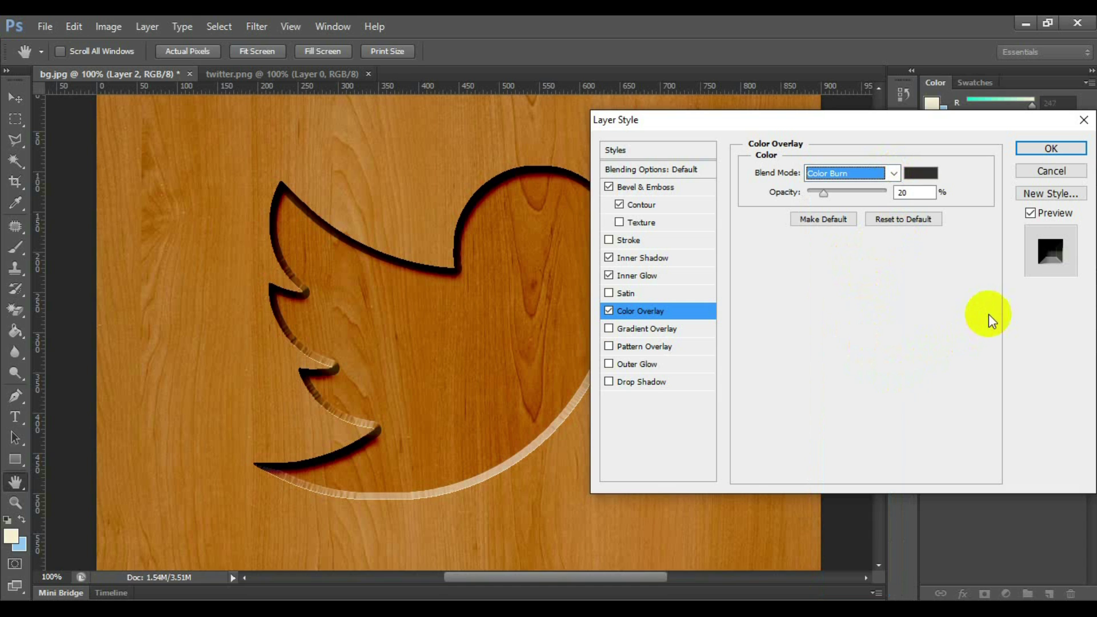
# Apply the bird's layer effects and delete the original Layer 1 silhouette
pyautogui.click(1052, 148)
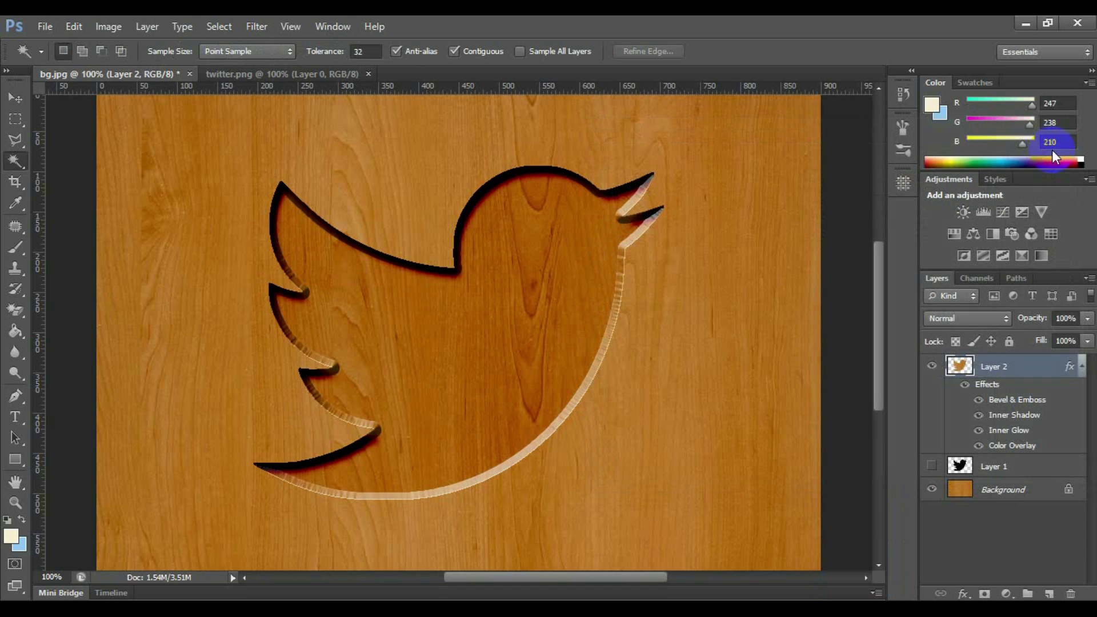
pyautogui.click(991, 466)
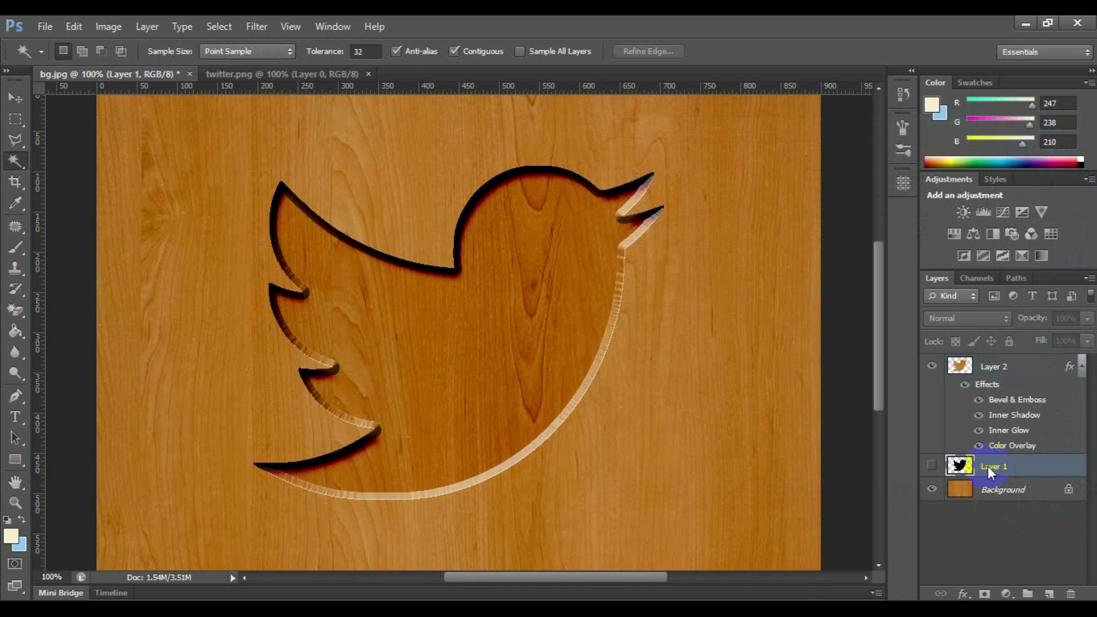
pyautogui.rightClick(988, 466)
pyautogui.click(829, 119)
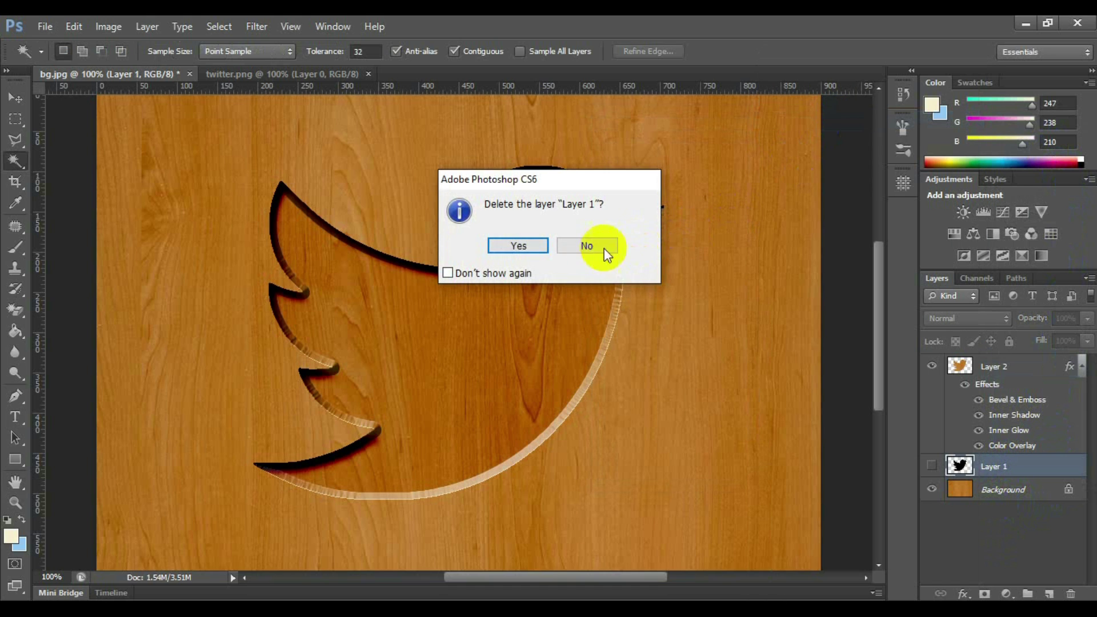
pyautogui.click(522, 245)
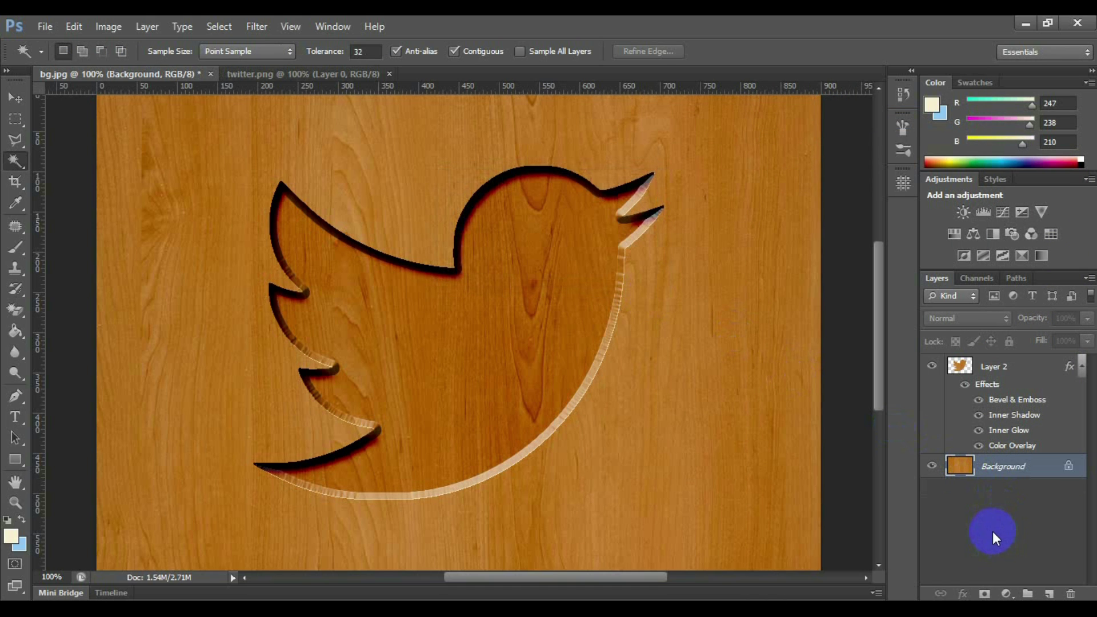
# Open heart.png, then return to bg.jpg and hide the carved bird layer
pyautogui.click(51, 34)
pyautogui.click(65, 58)
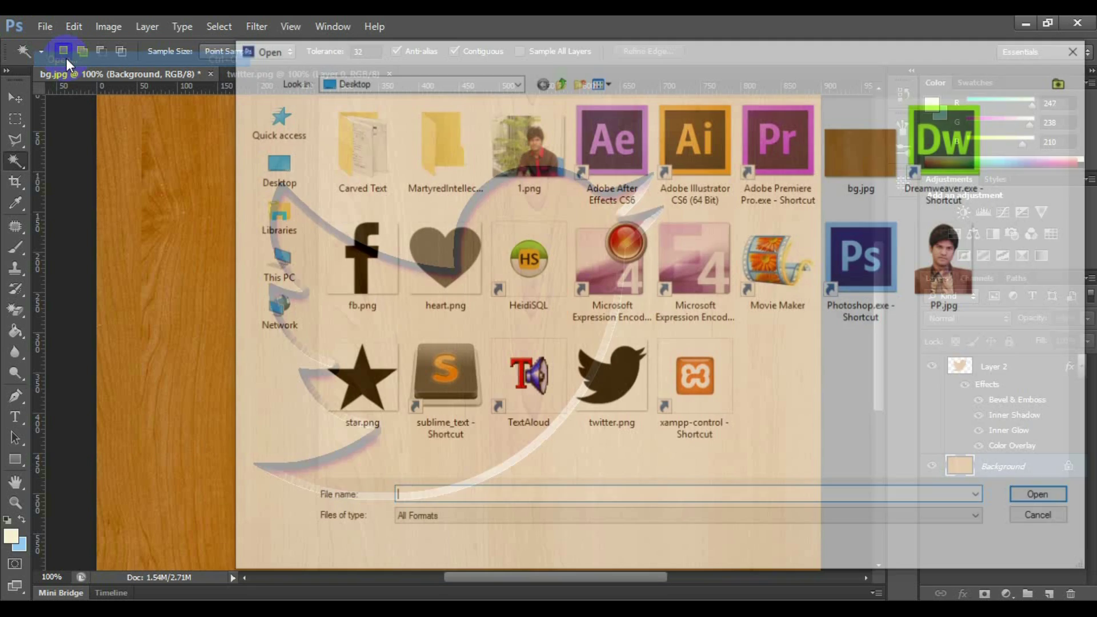
pyautogui.doubleClick(444, 258)
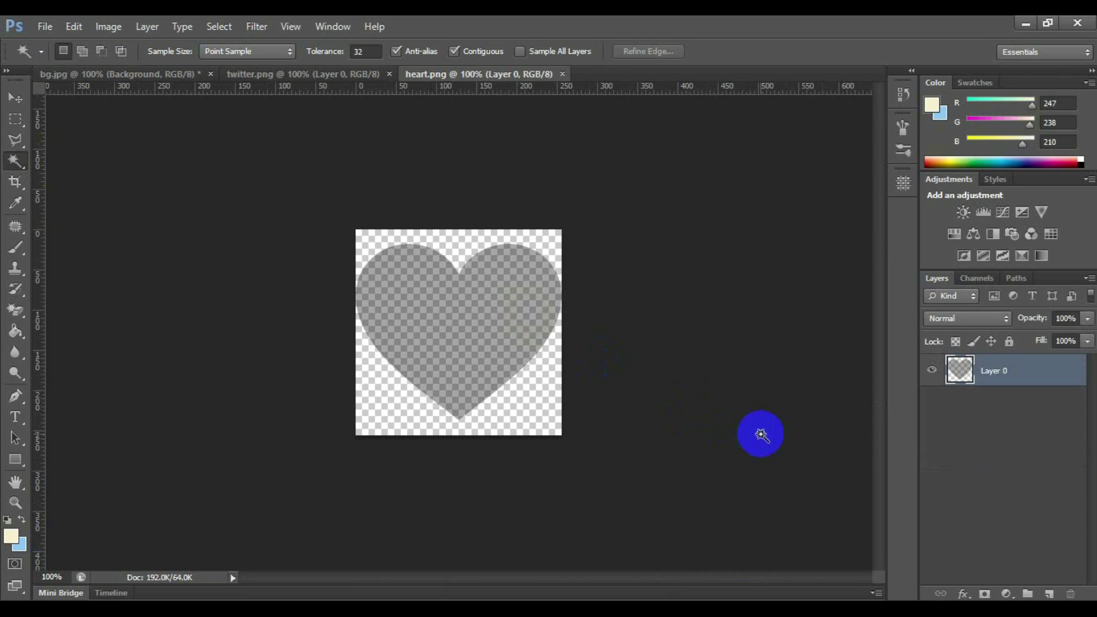
pyautogui.click(182, 74)
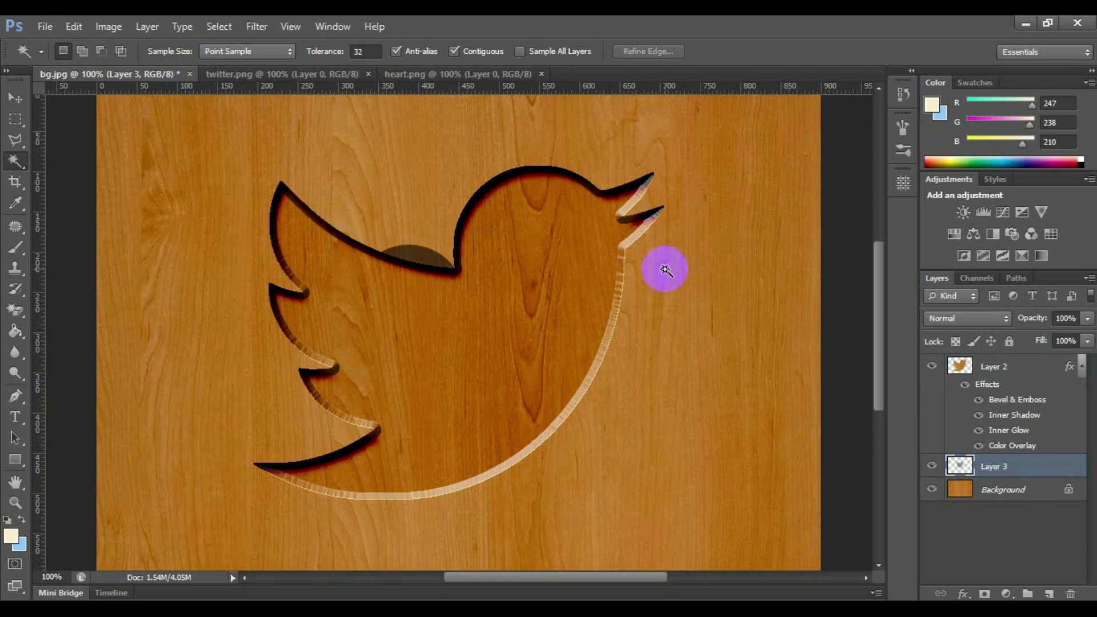
pyautogui.click(931, 366)
# Free Transform the dark heart, enlarging it to about 196% to nearly fill the canvas
pyautogui.click(73, 26)
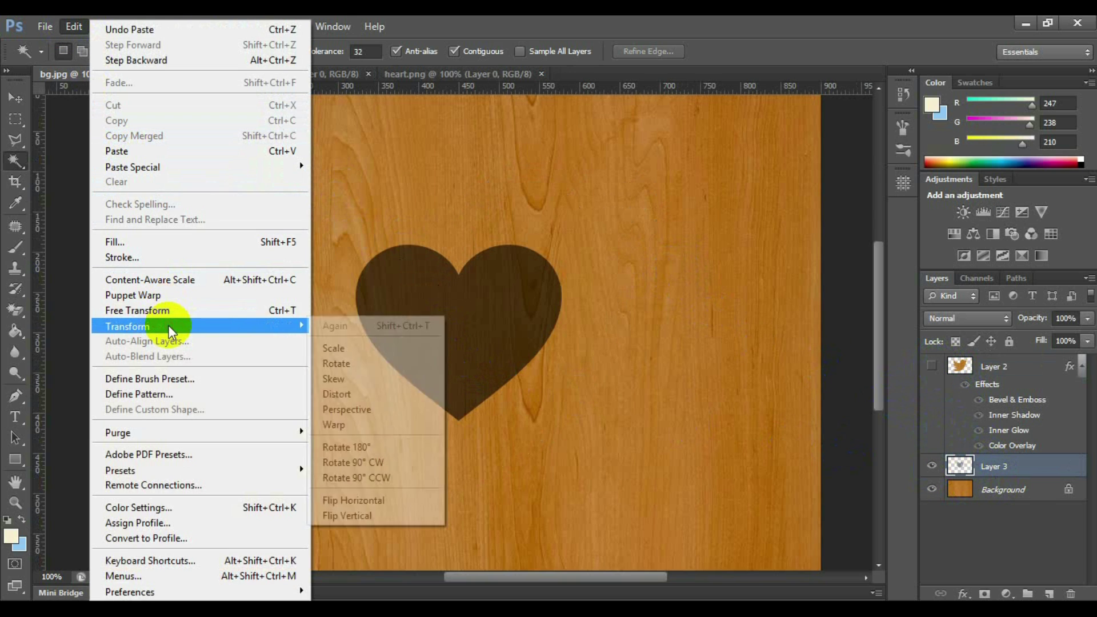
pyautogui.click(165, 310)
pyautogui.moveTo(563, 244); pyautogui.dragTo(664, 152)
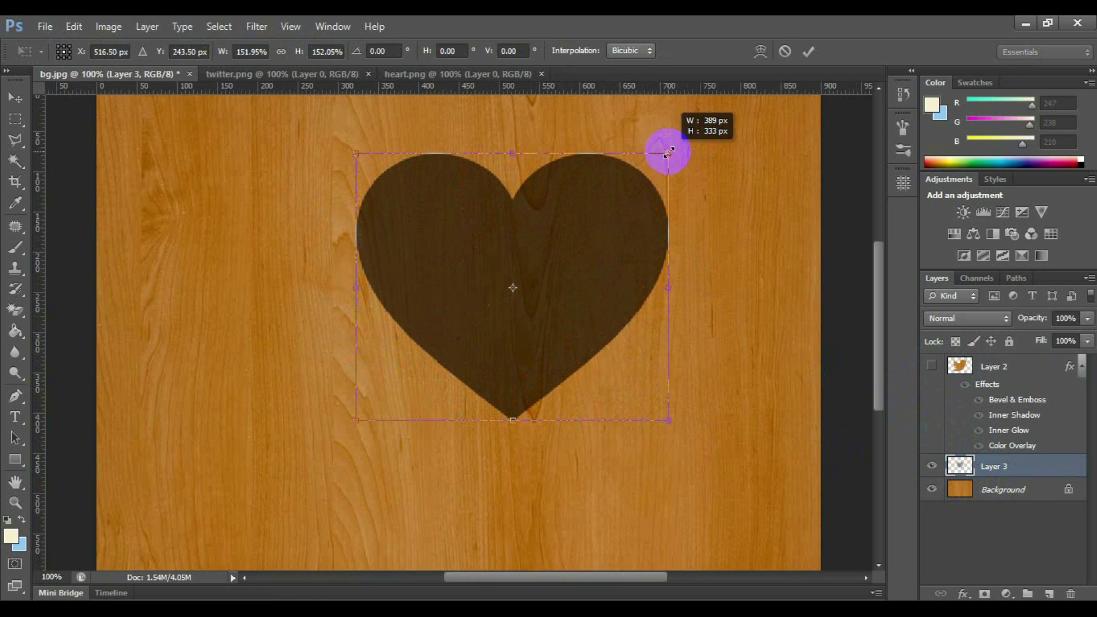
pyautogui.moveTo(353, 420); pyautogui.dragTo(264, 499)
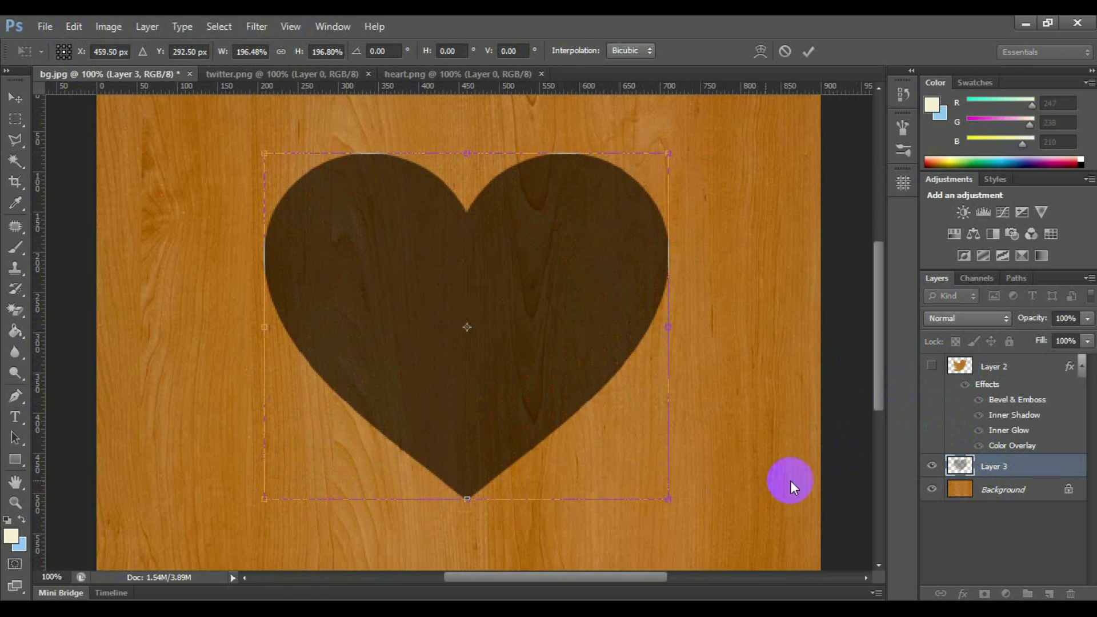
# Commit the heart's resize and select the dark heart with the Magic Wand
pyautogui.click(817, 49)
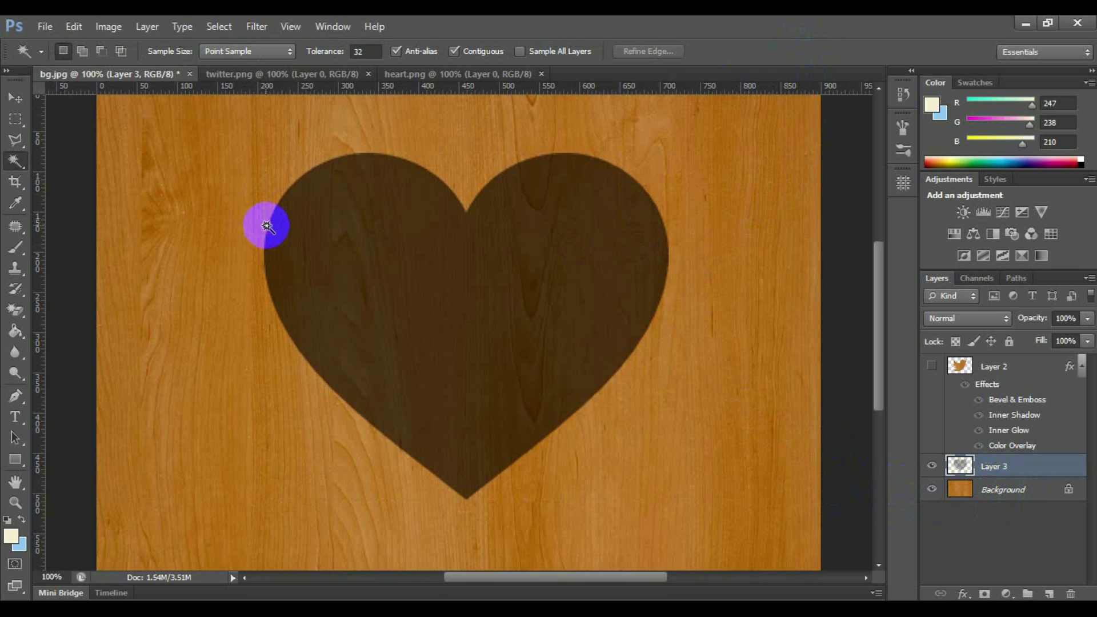
pyautogui.moveTo(16, 163); pyautogui.dragTo(59, 181)
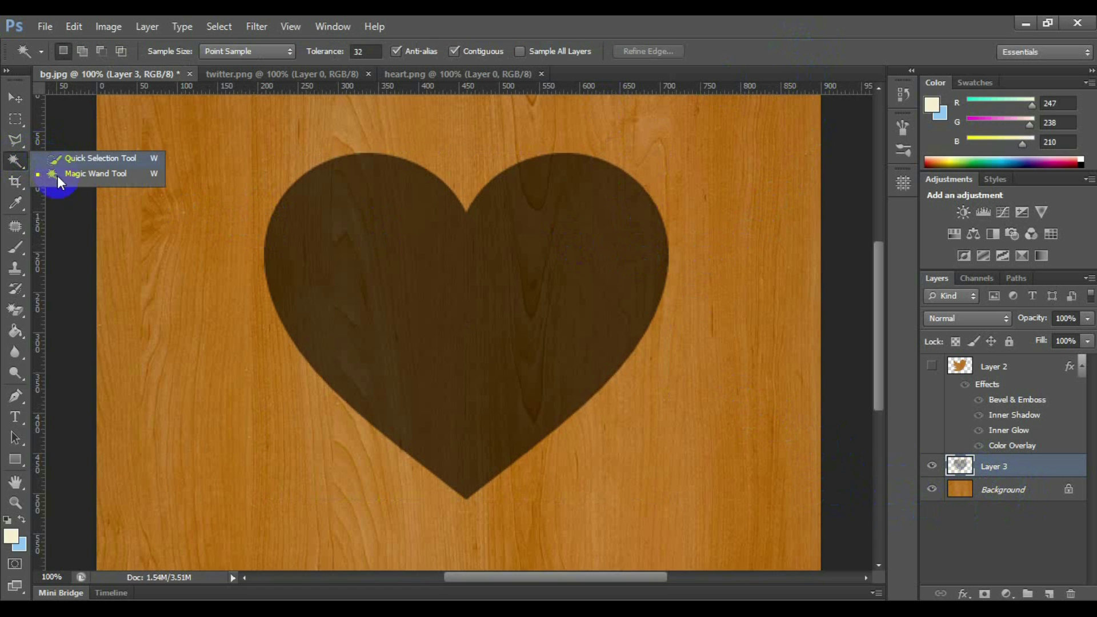
pyautogui.click(74, 175)
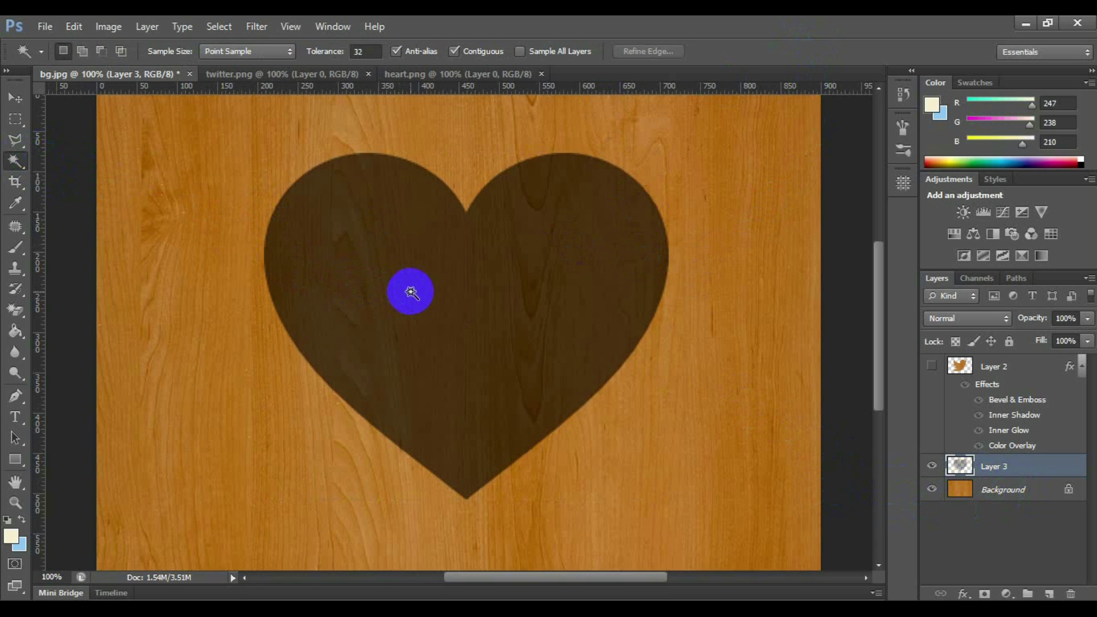
pyautogui.click(411, 293)
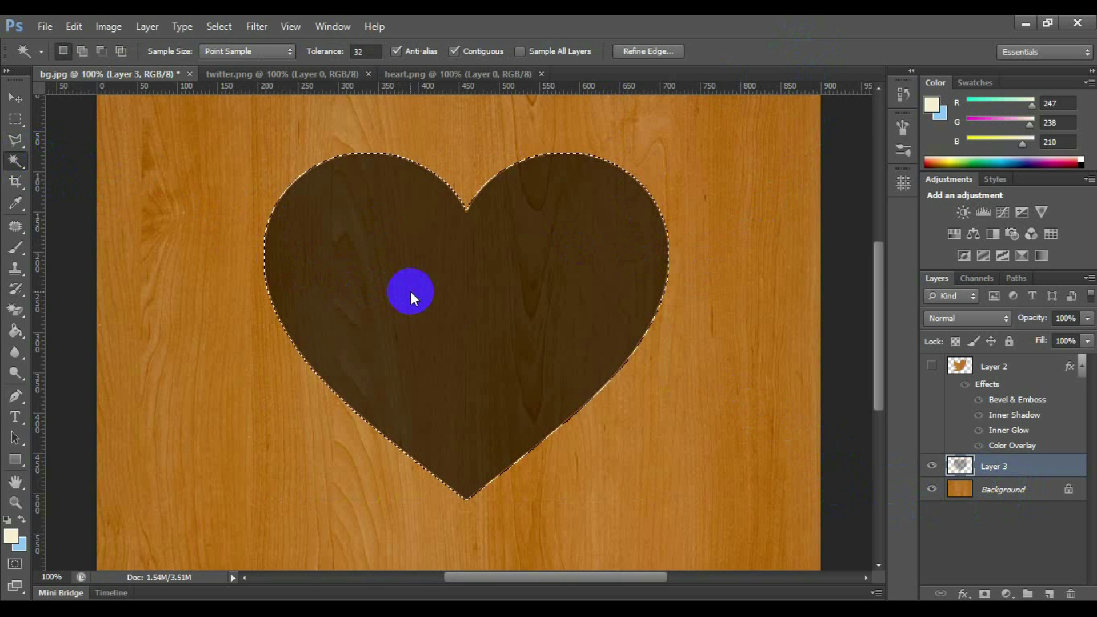
# Copy the heart-shaped wood from Background to a new Layer 4 and hide Layer 3
pyautogui.click(996, 492)
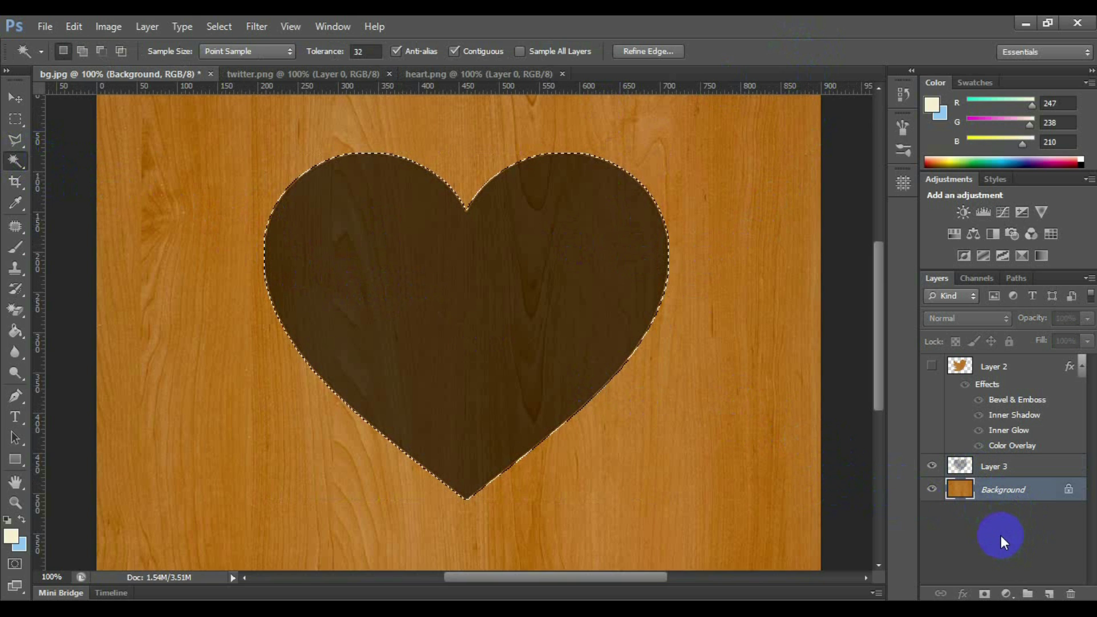
pyautogui.click(1004, 537)
pyautogui.hotkey('ctrl', 'j')
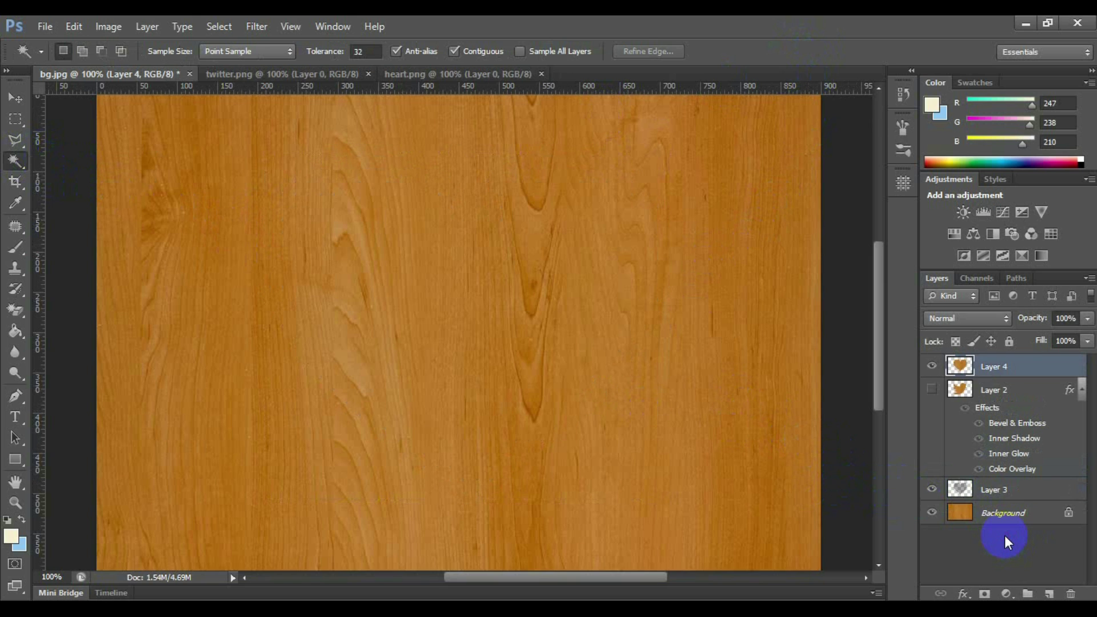
pyautogui.click(933, 490)
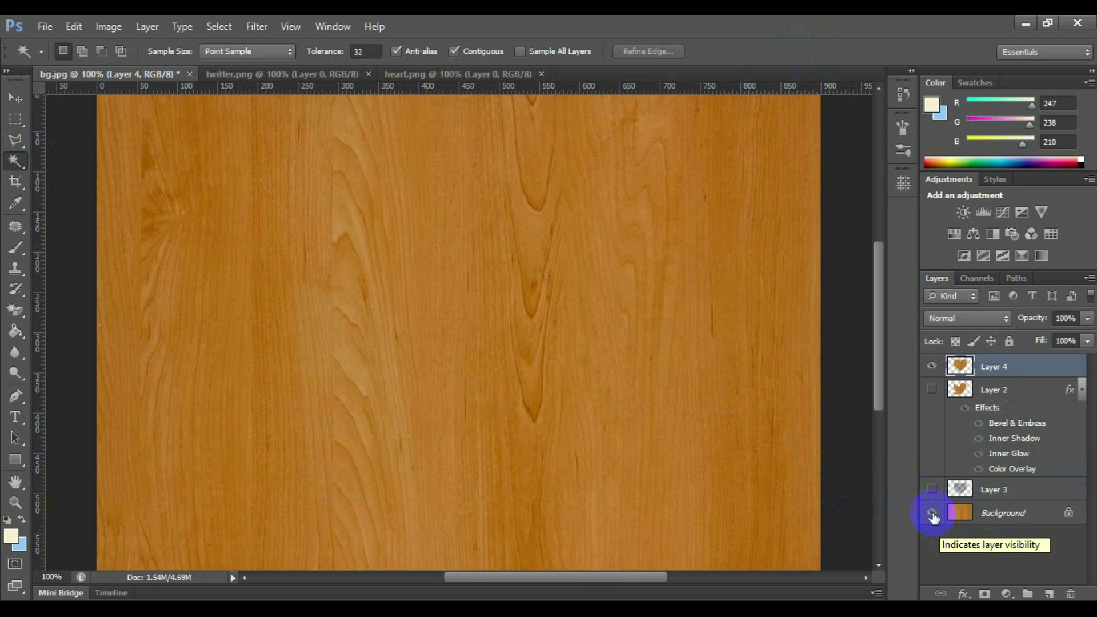
# Show the carved bird Layer 2 again and copy its layer style
pyautogui.click(932, 513)
pyautogui.click(933, 513)
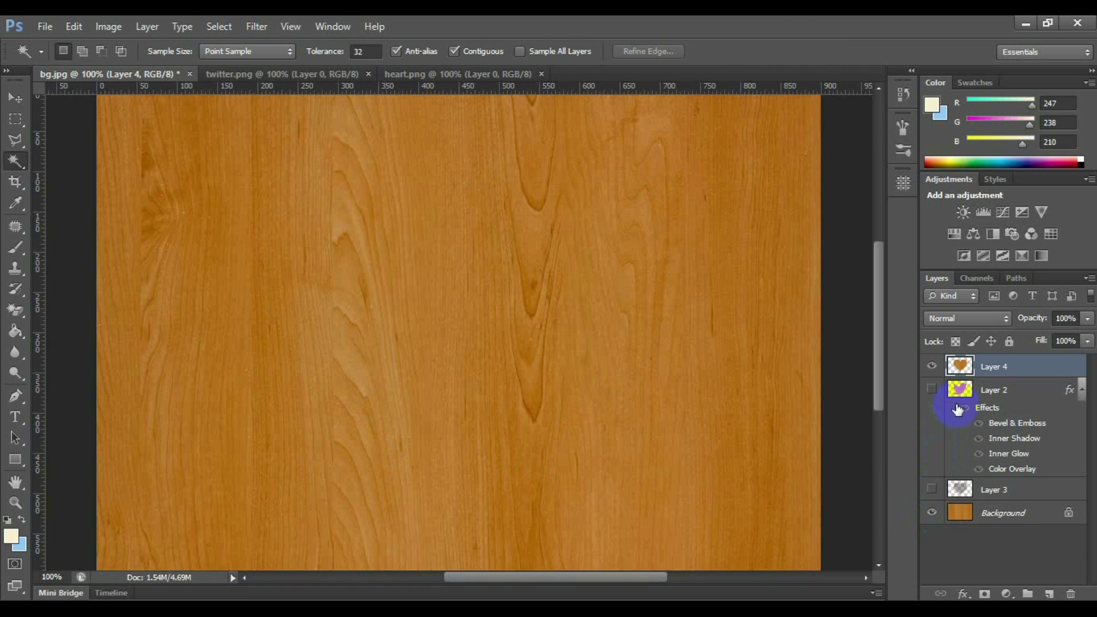
pyautogui.click(971, 367)
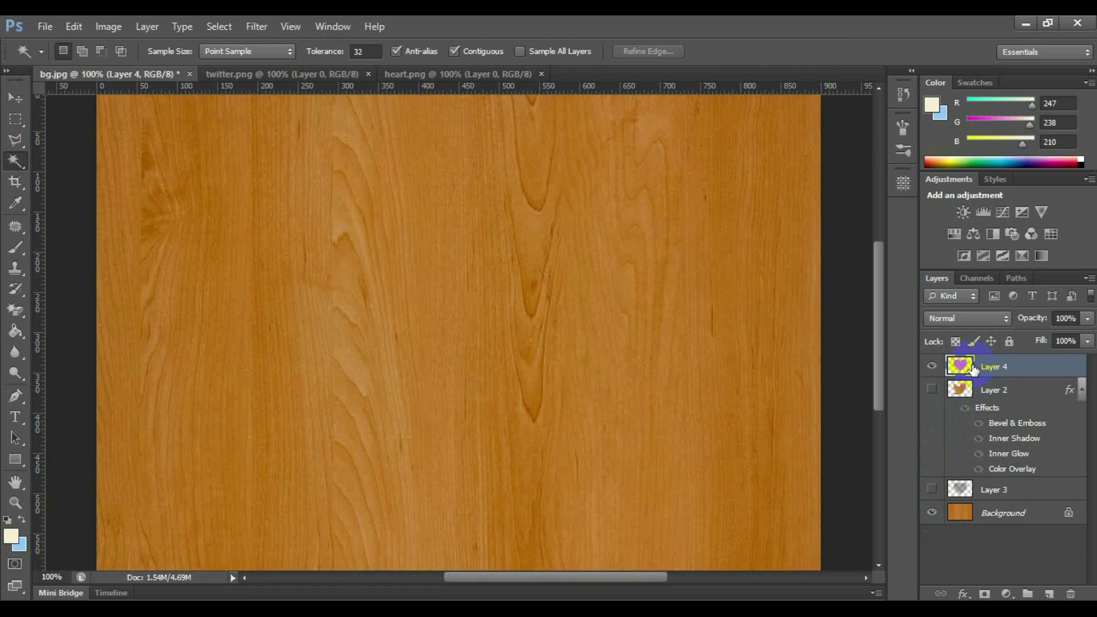
pyautogui.click(932, 389)
pyautogui.click(963, 395)
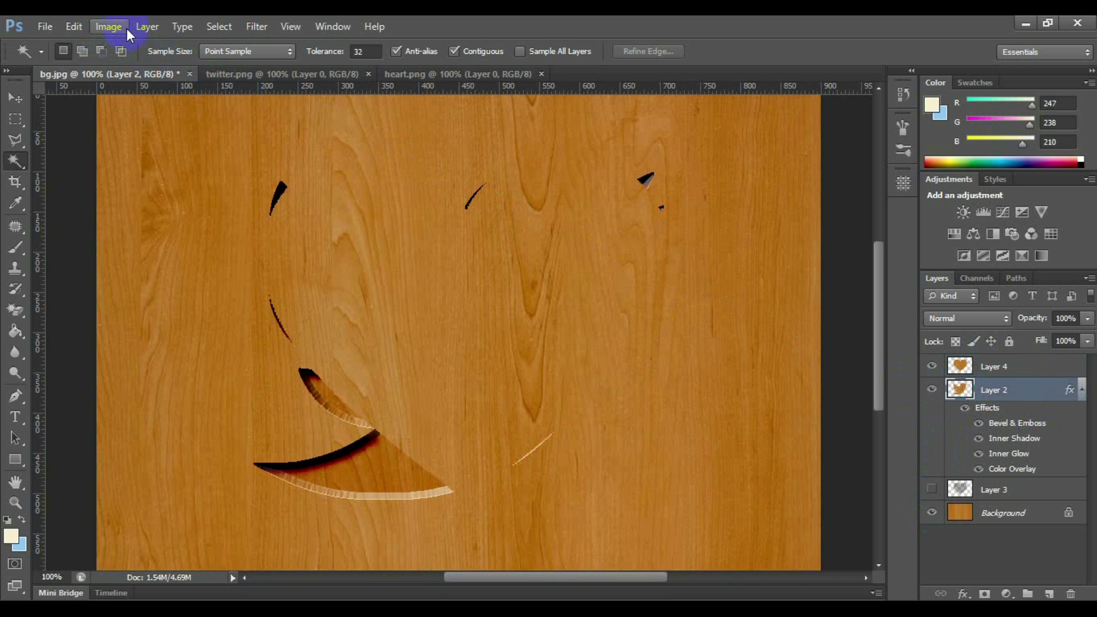
pyautogui.click(147, 27)
pyautogui.moveTo(170, 112)
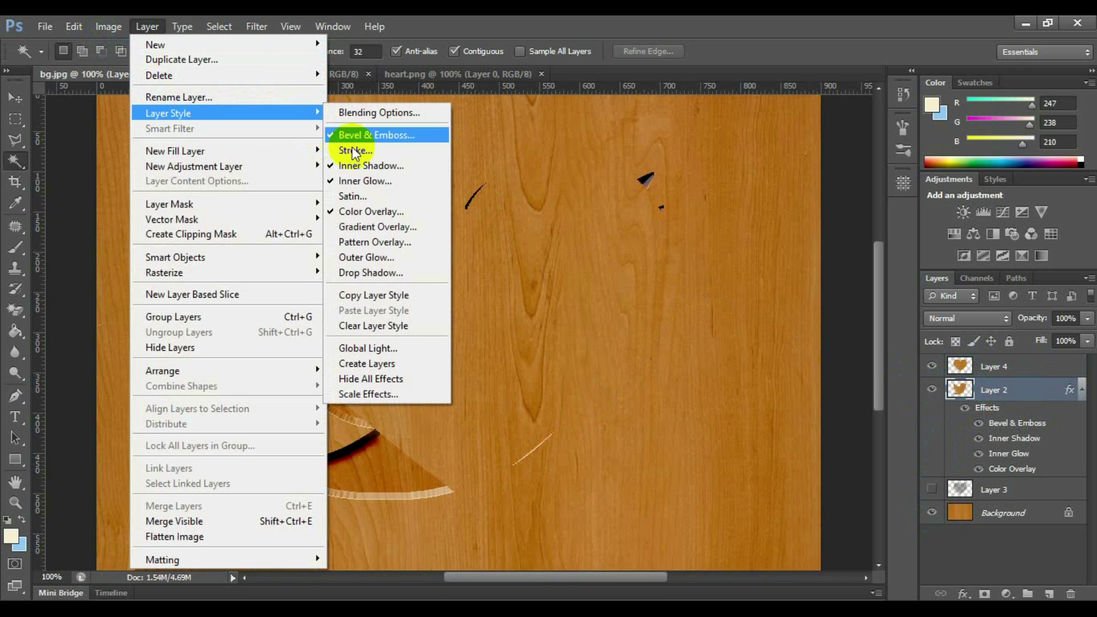
pyautogui.click(390, 295)
# Paste the copied layer style onto the Layer 4 heart and hide the bird layer
pyautogui.click(961, 367)
pyautogui.click(149, 27)
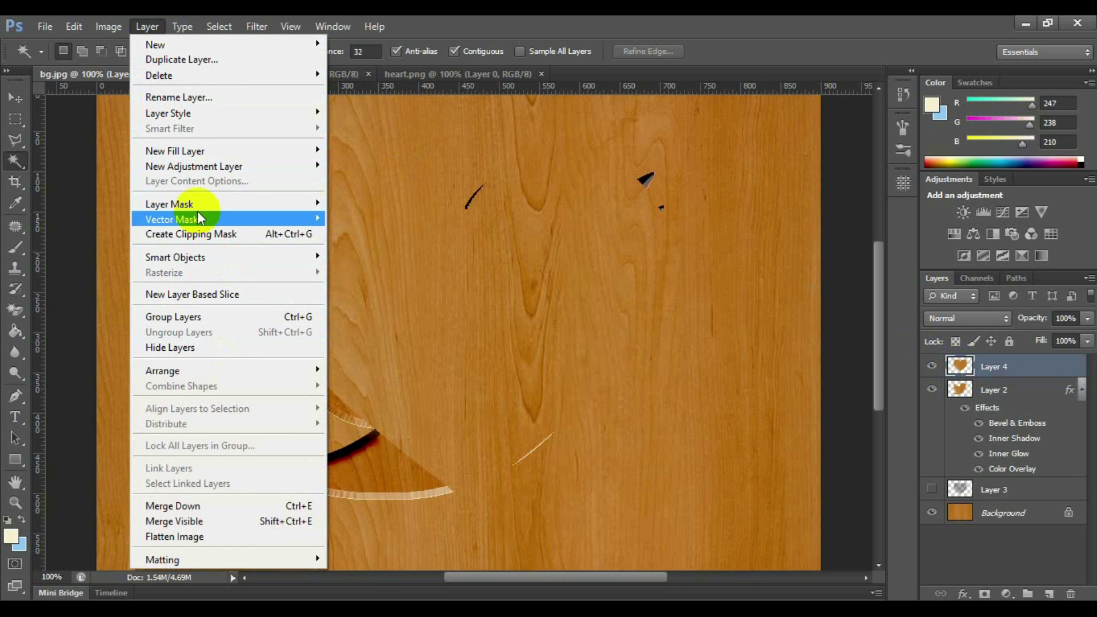
pyautogui.moveTo(208, 112)
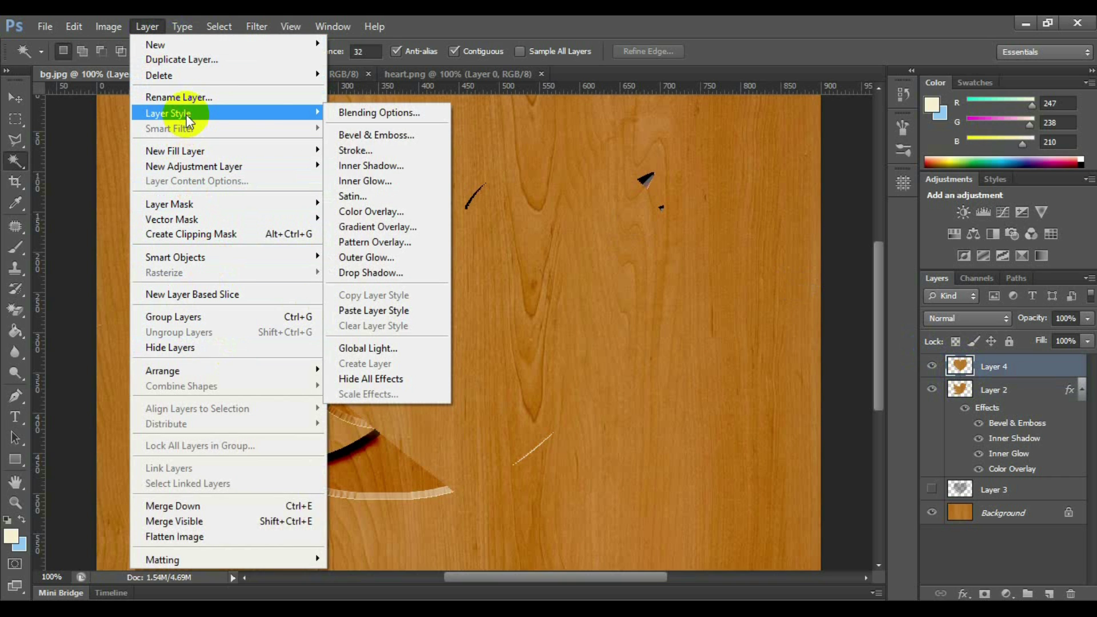
pyautogui.click(374, 310)
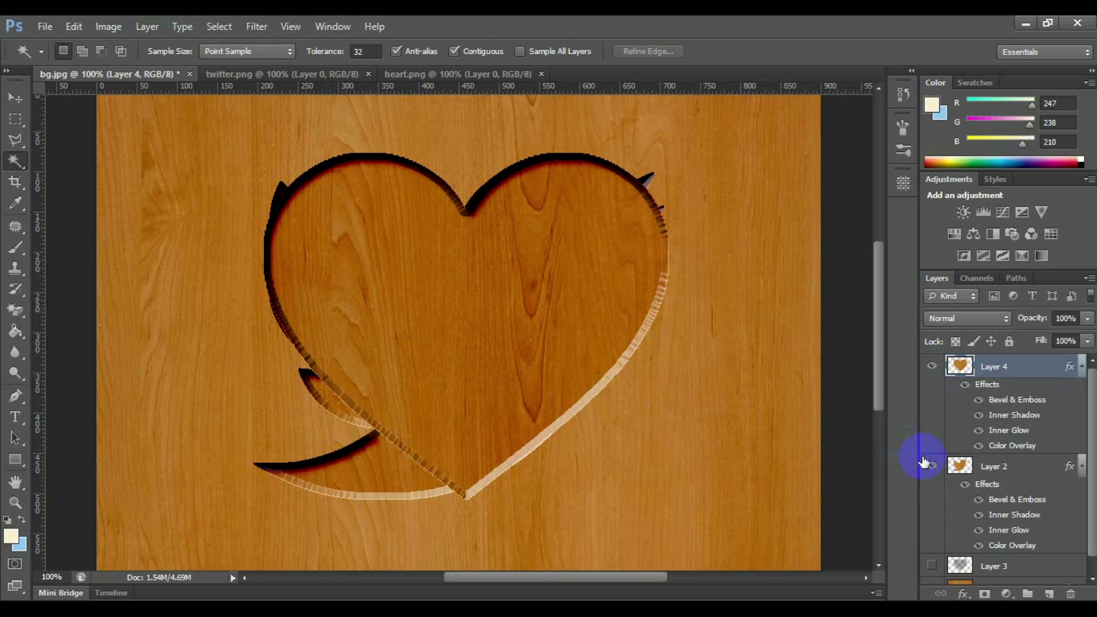
pyautogui.click(931, 466)
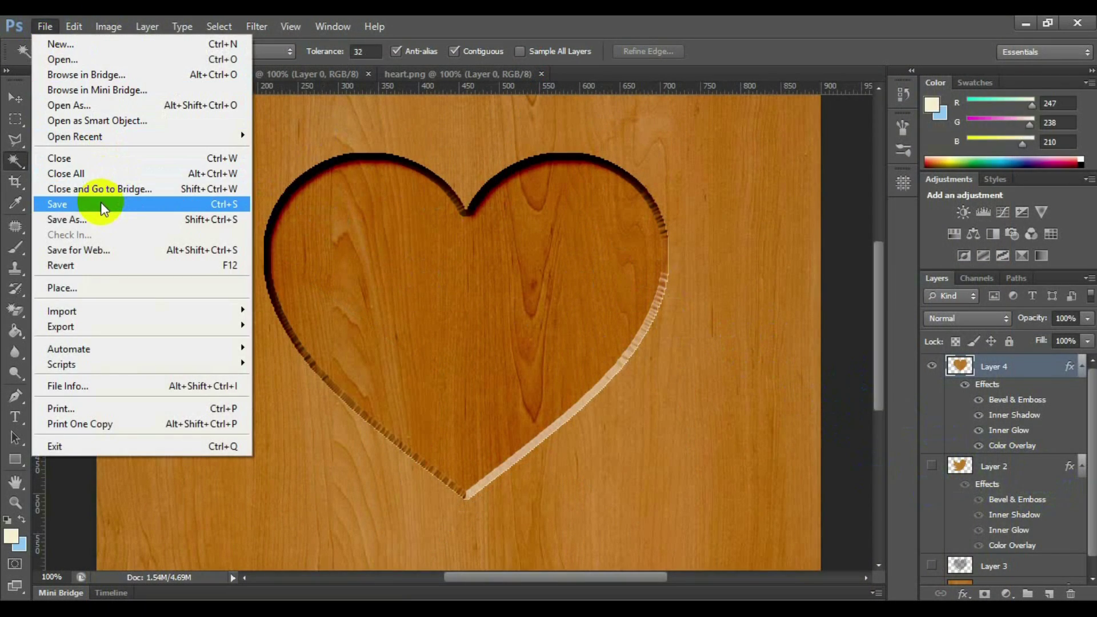
# Save the document as 'icon deboss effect.psd', accepting Maximize Compatibility
pyautogui.click(135, 201)
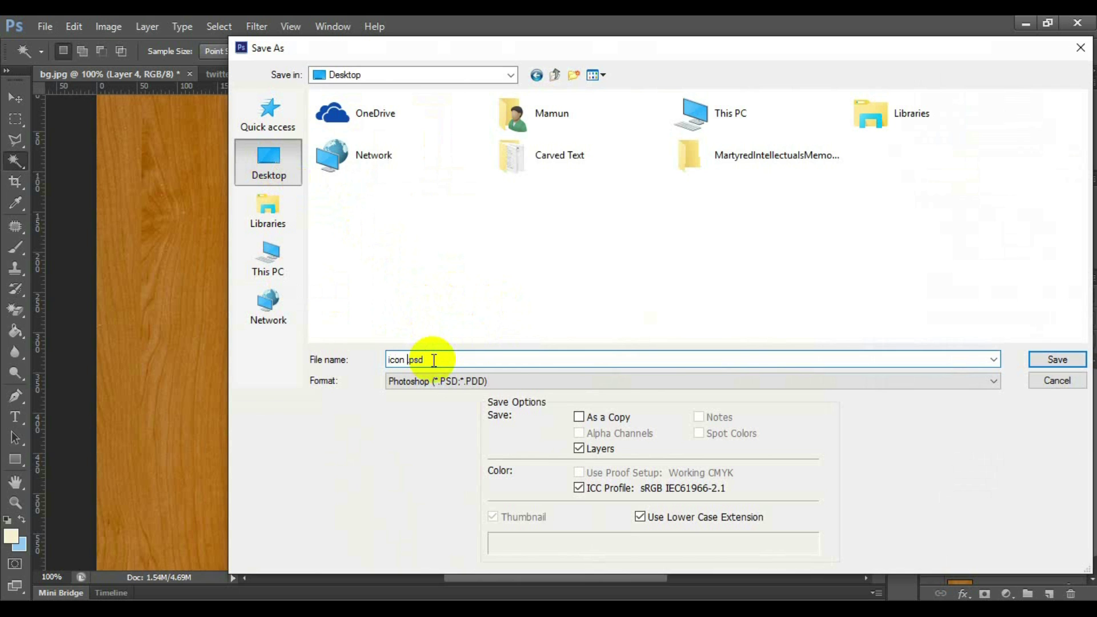
pyautogui.press('Return')
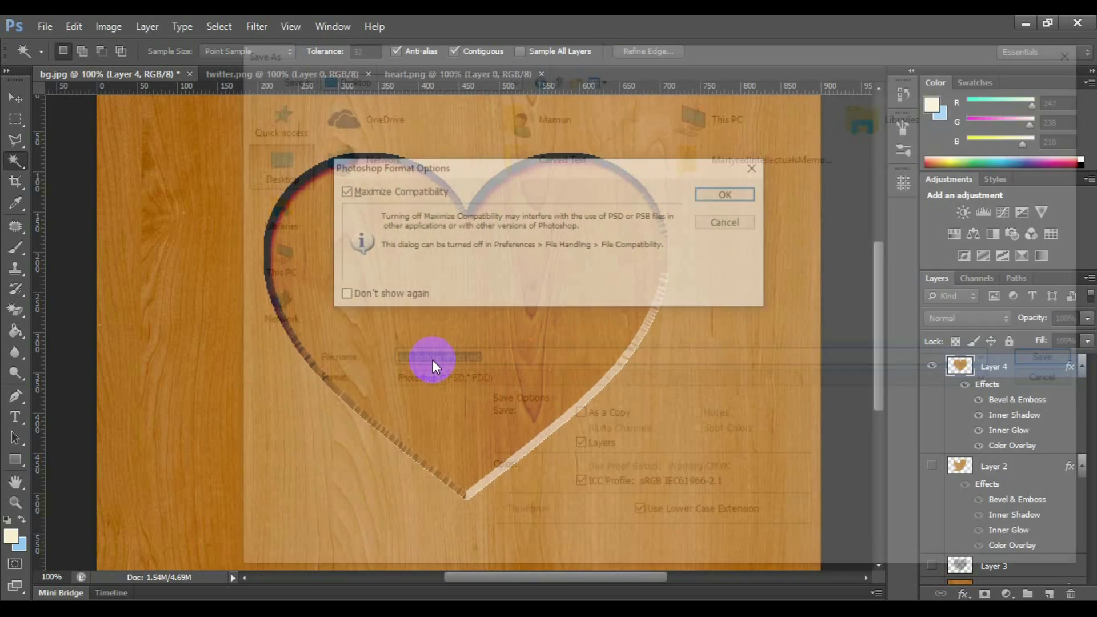
pyautogui.click(721, 187)
# Export a JPEG High copy named 'icon-deboss-effect.jpg' to the Desktop with Save for Web
pyautogui.click(46, 27)
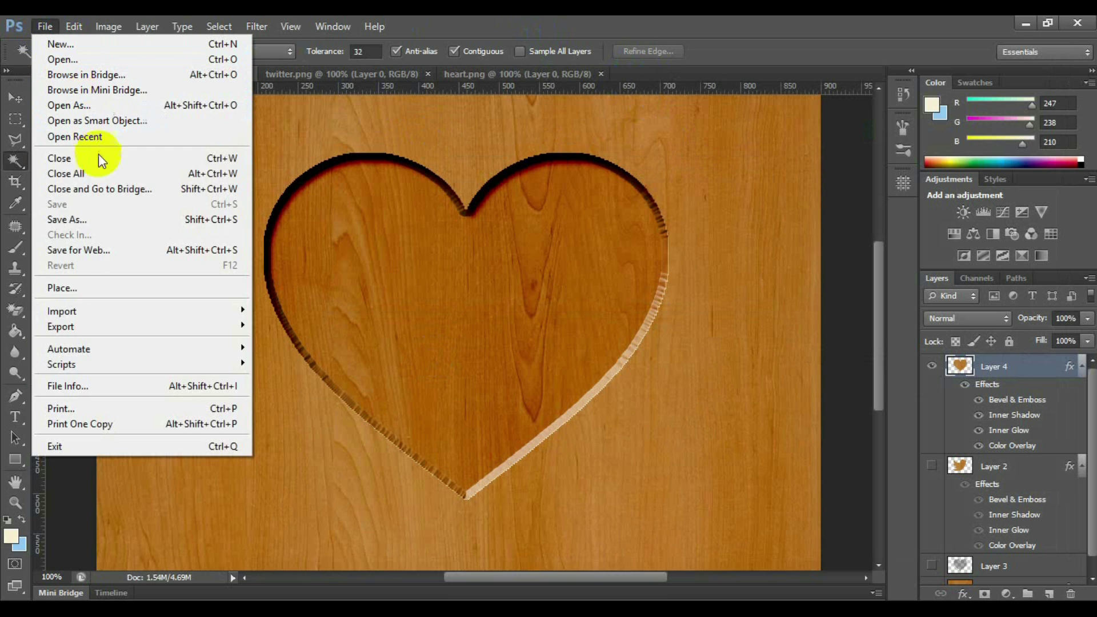
pyautogui.click(112, 251)
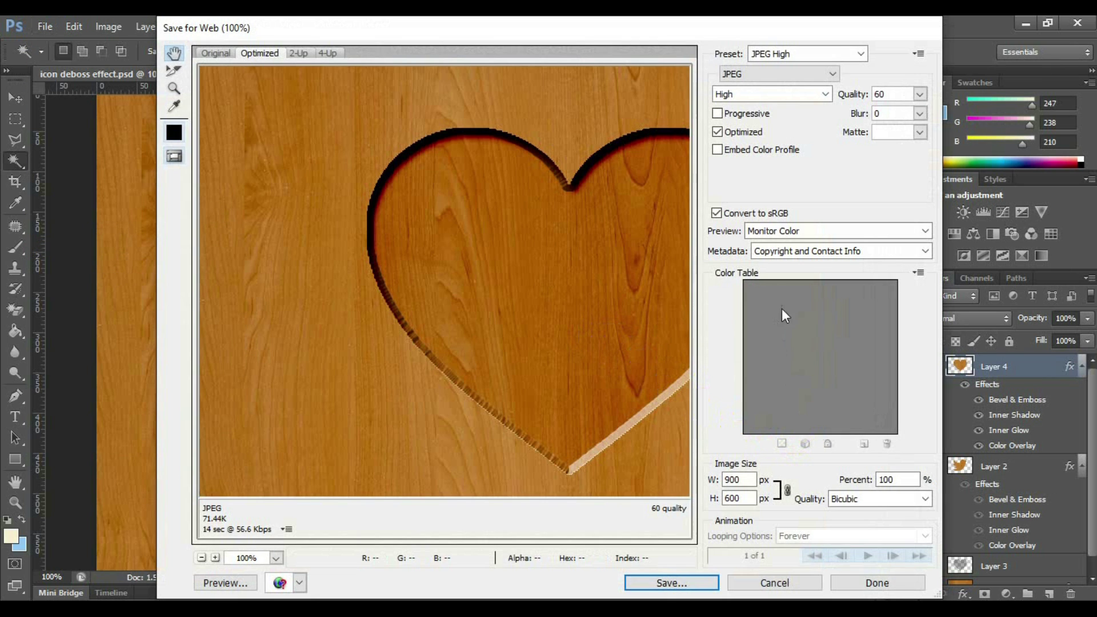
pyautogui.click(860, 54)
pyautogui.click(857, 55)
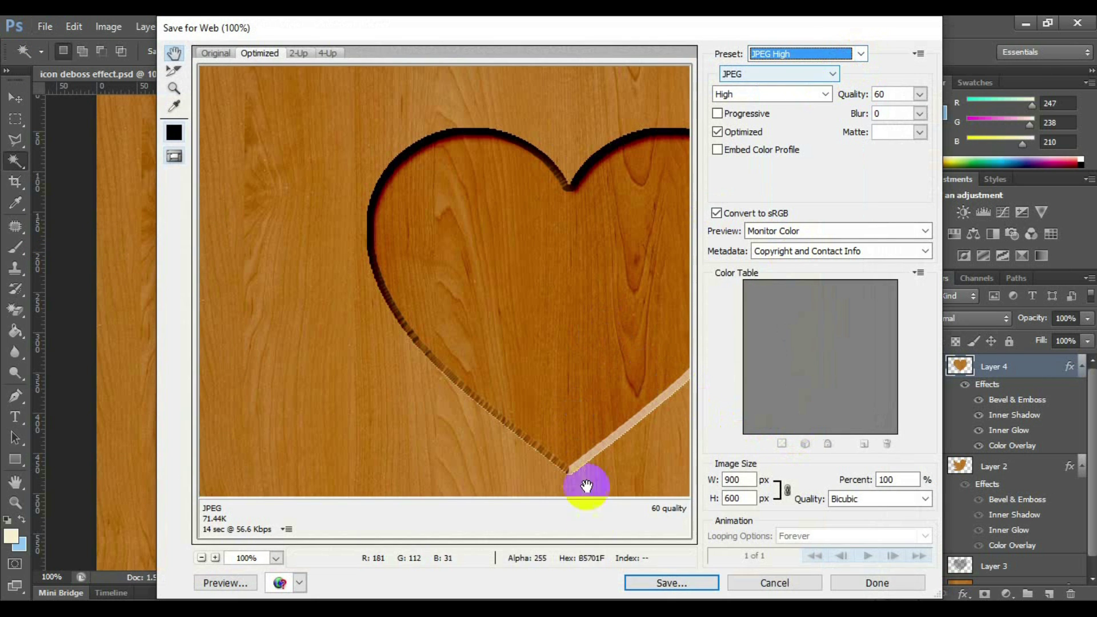
pyautogui.click(659, 578)
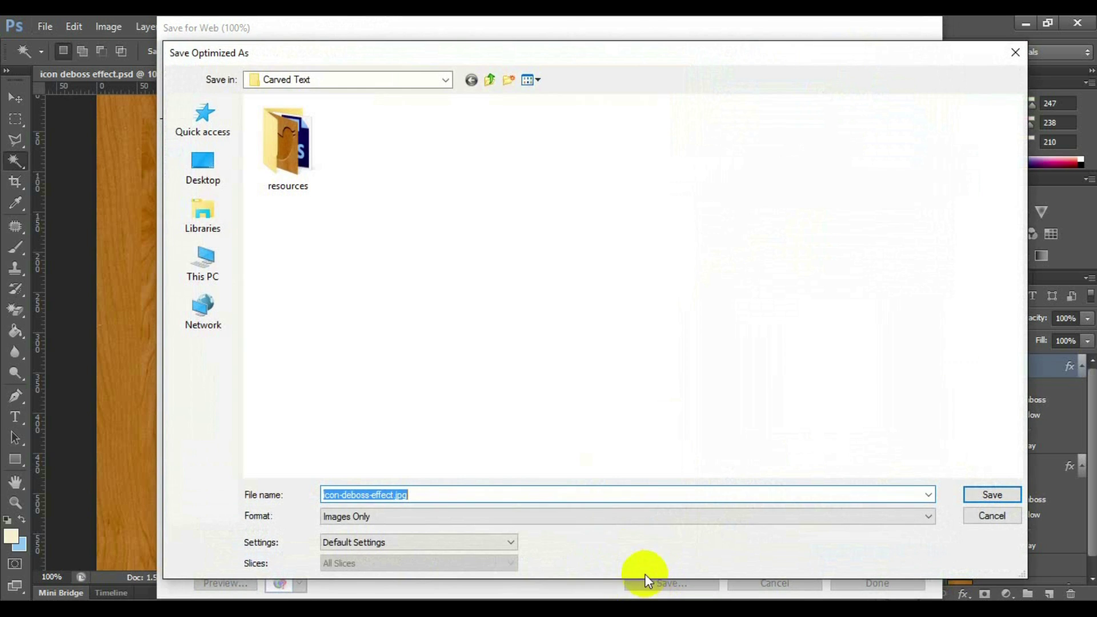
pyautogui.click(214, 183)
pyautogui.click(992, 495)
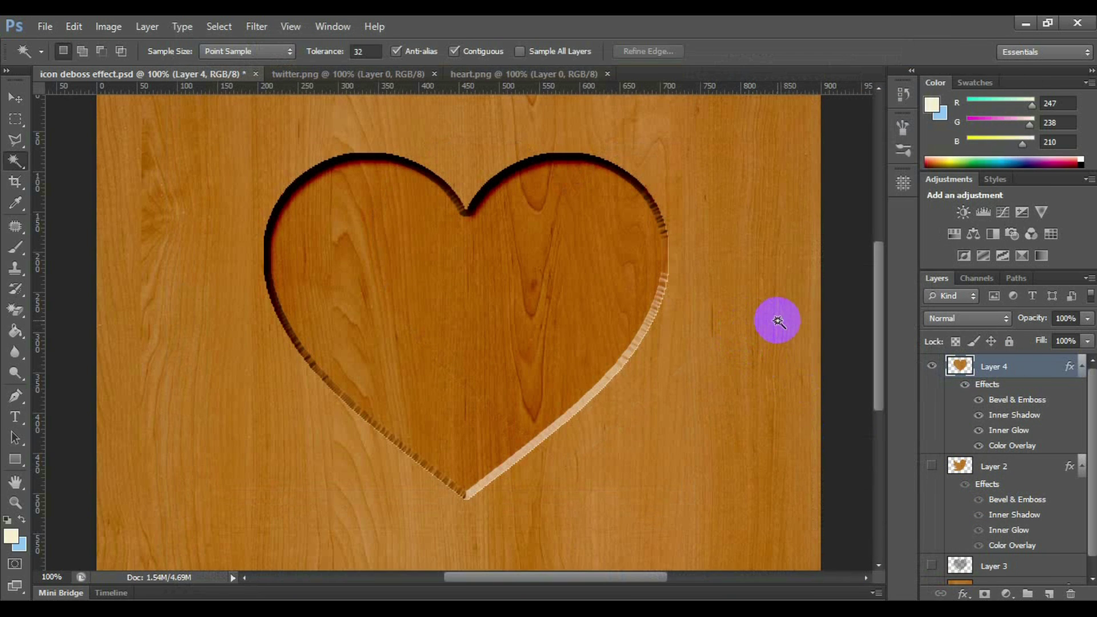